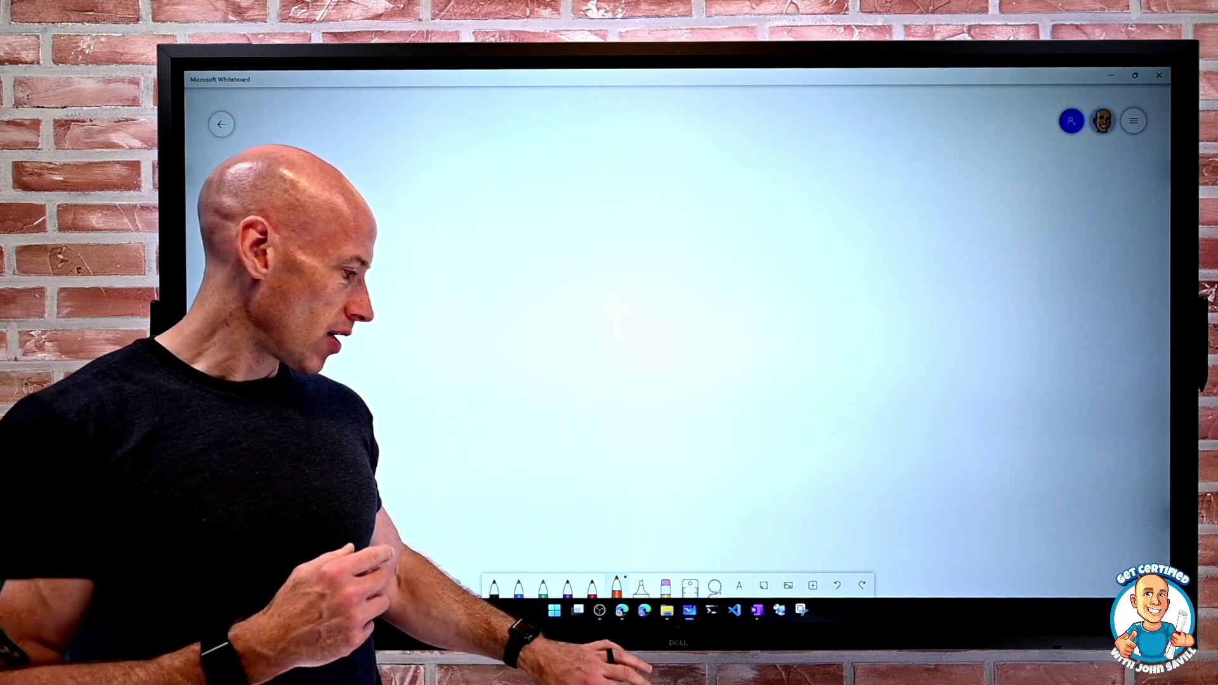
Switch from the blank Whiteboard to the Azure portal home page in Edge
click(622, 610)
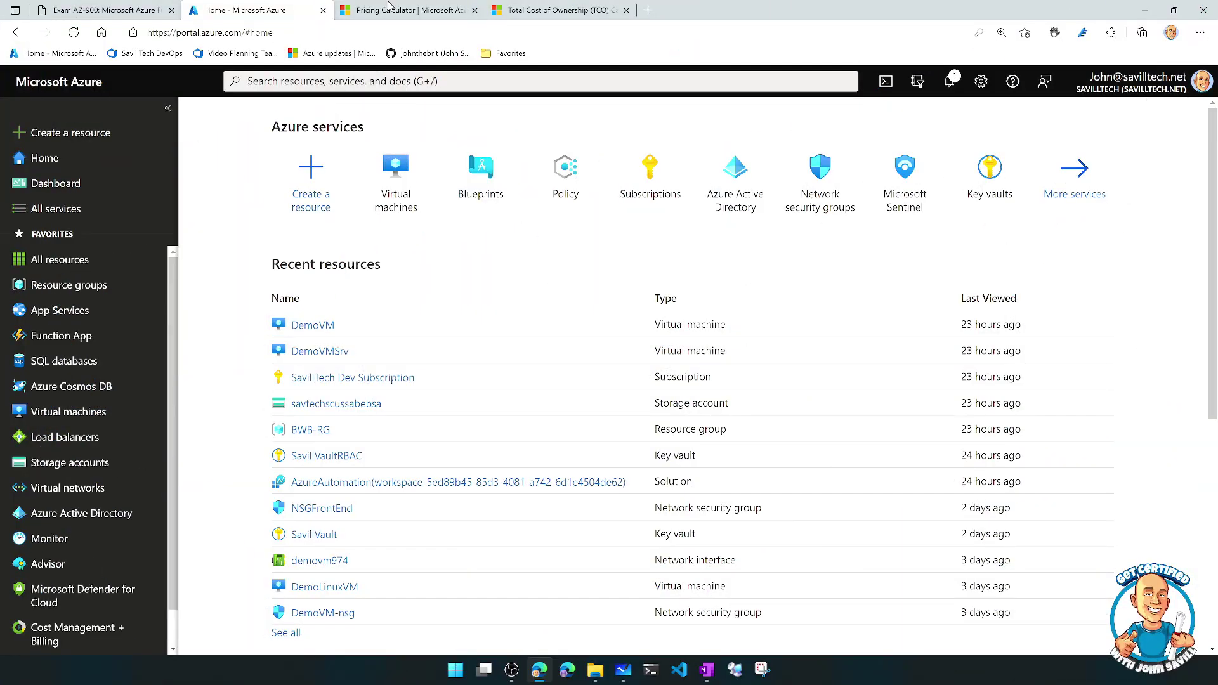
Go to the Pricing Calculator and bring the Your Estimate section into view
click(389, 7)
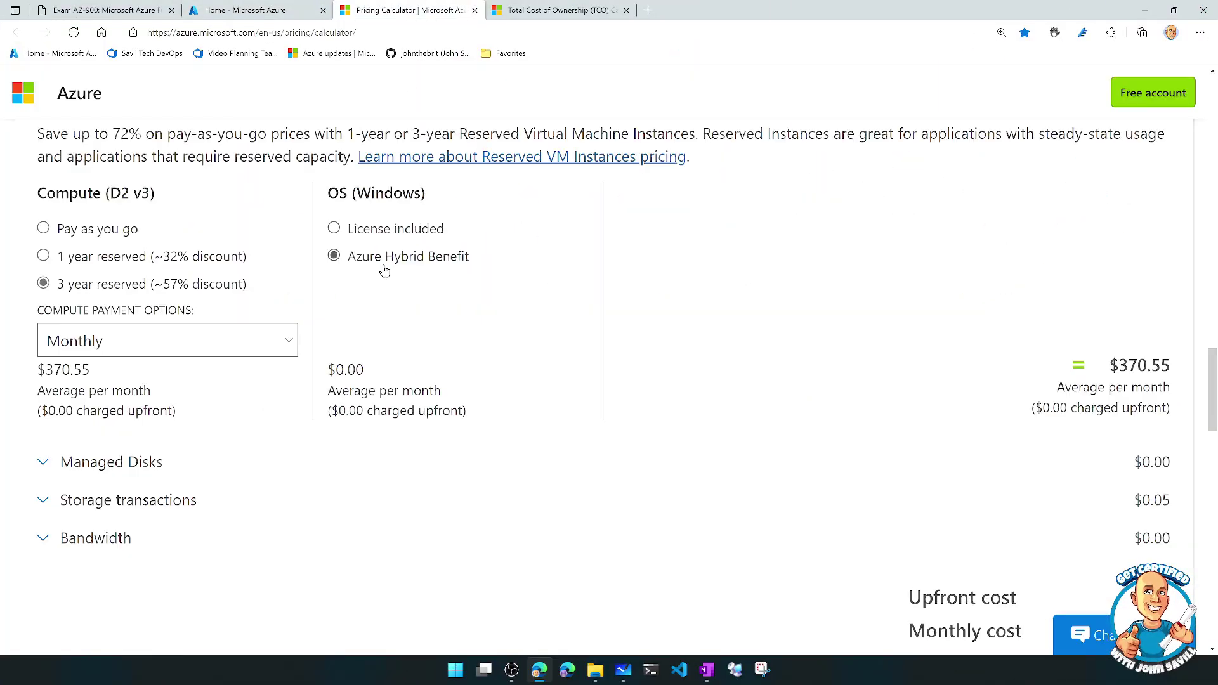
scroll(381, 273, up, 20)
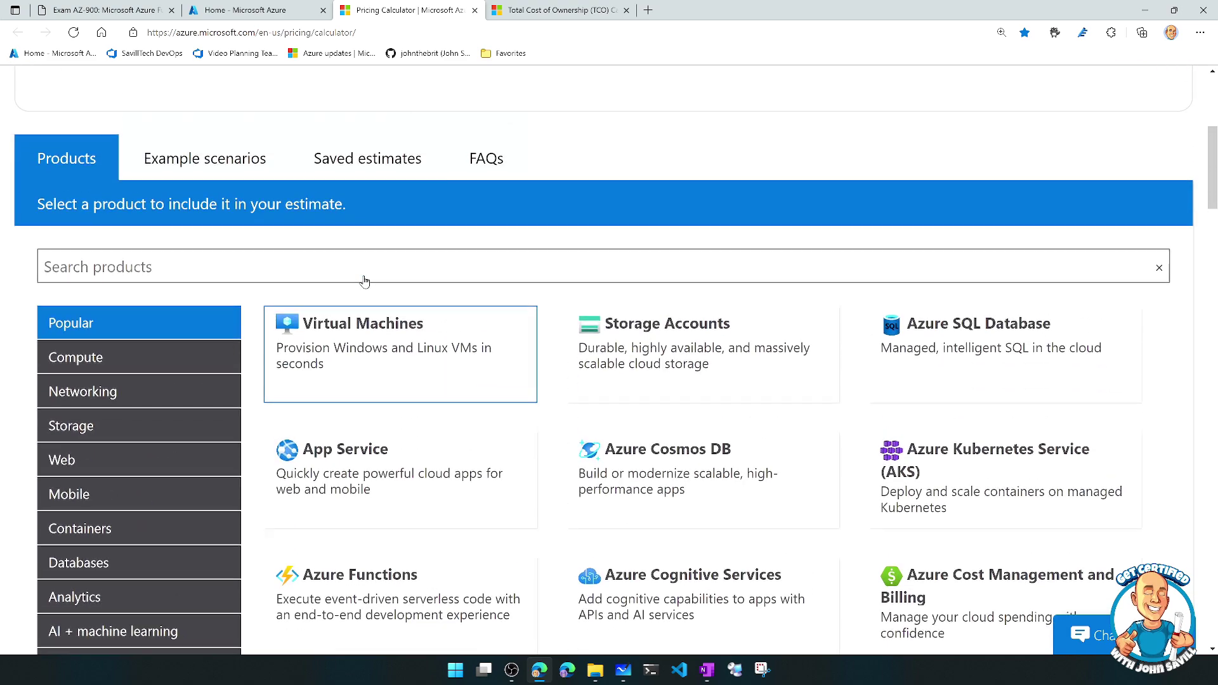
scroll(468, 280, down, 1)
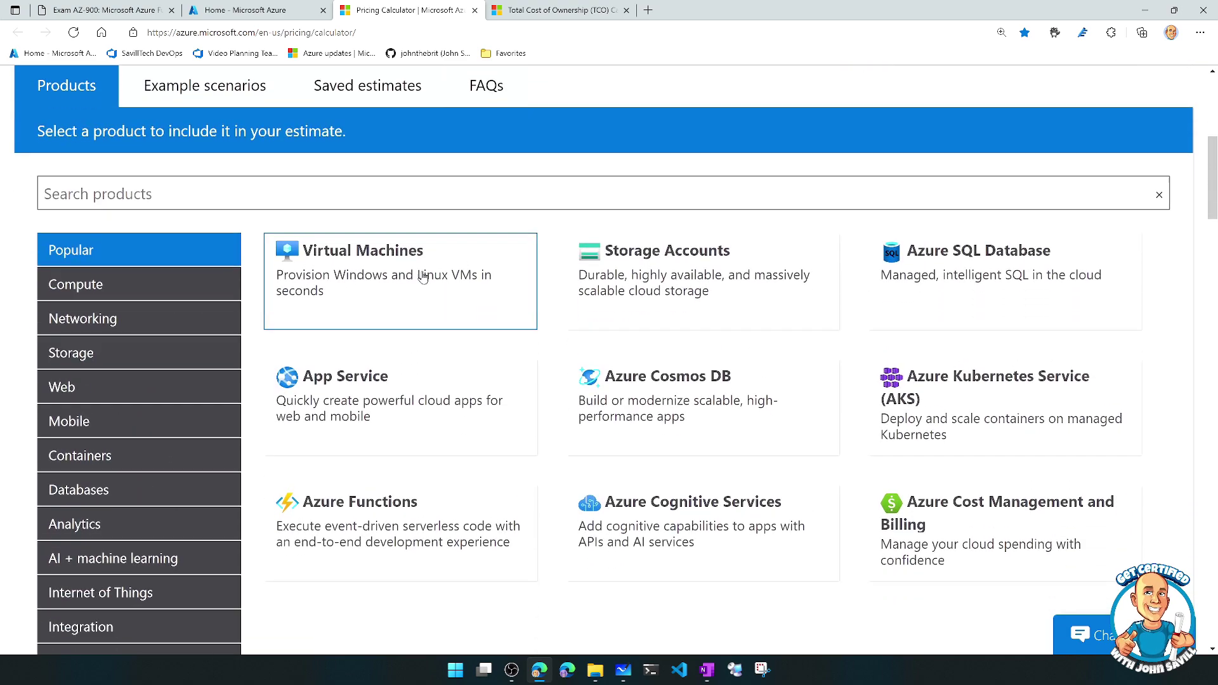
scroll(407, 260, down, 2)
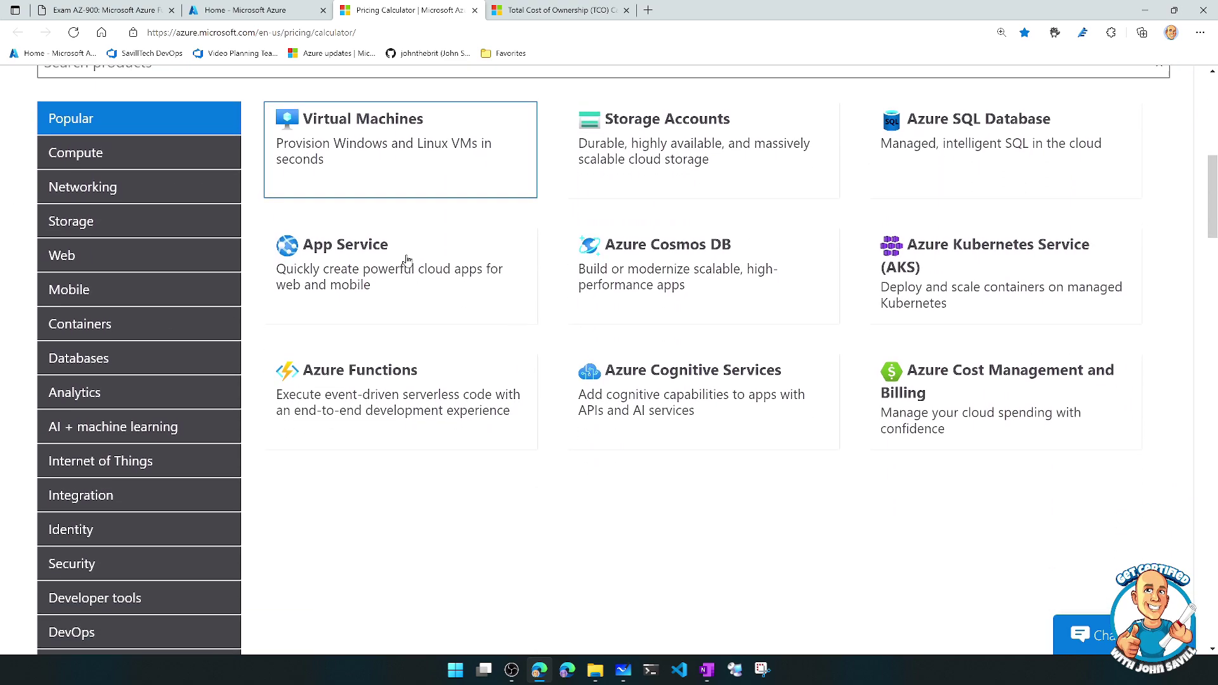
scroll(407, 260, down, 13)
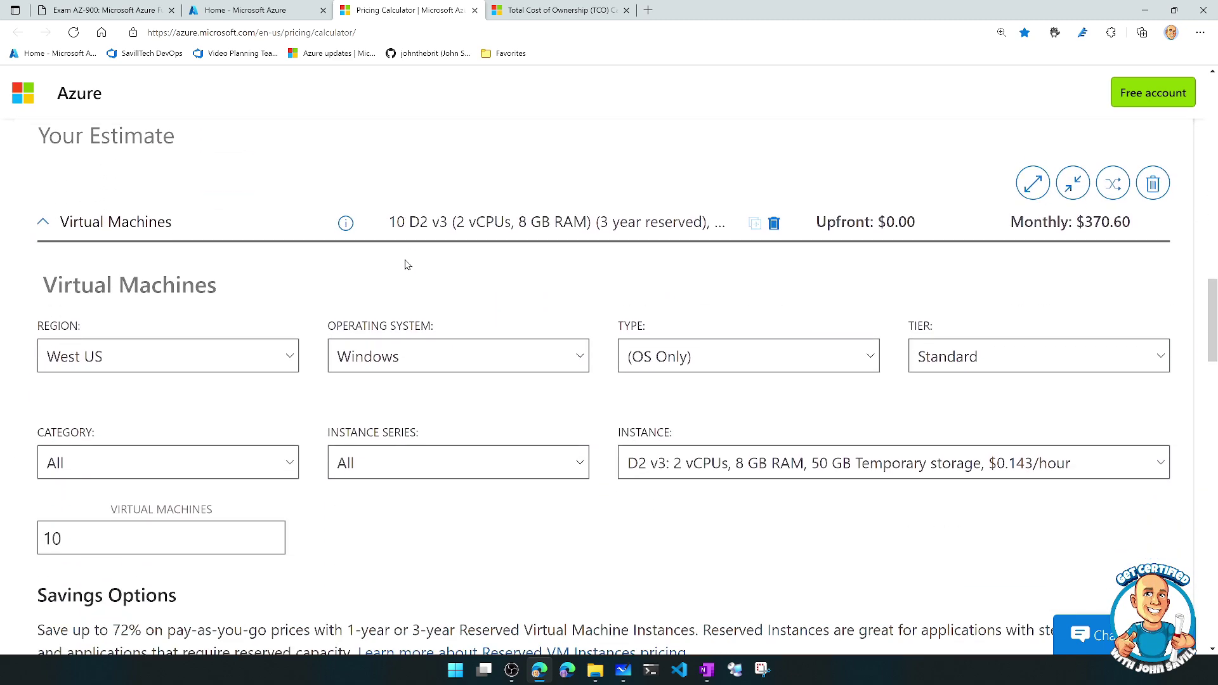
scroll(407, 265, down, 1)
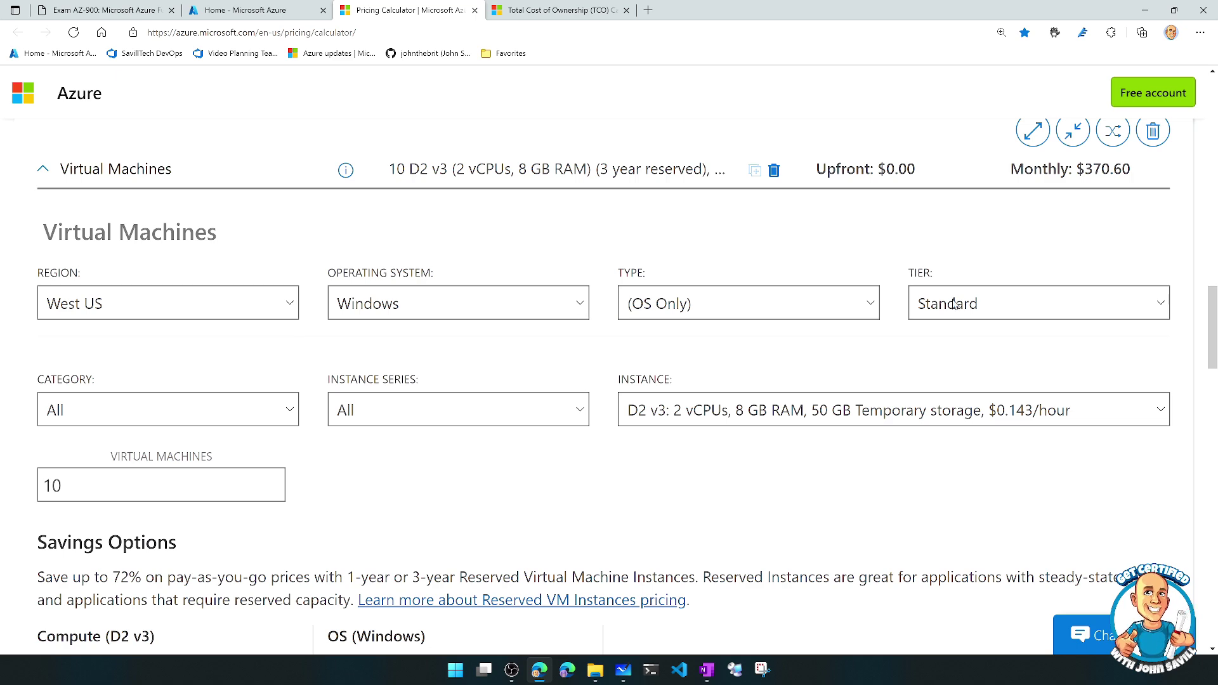
Keep the D2 v3 instance size and switch VM billing to pay-as-you-go
click(766, 411)
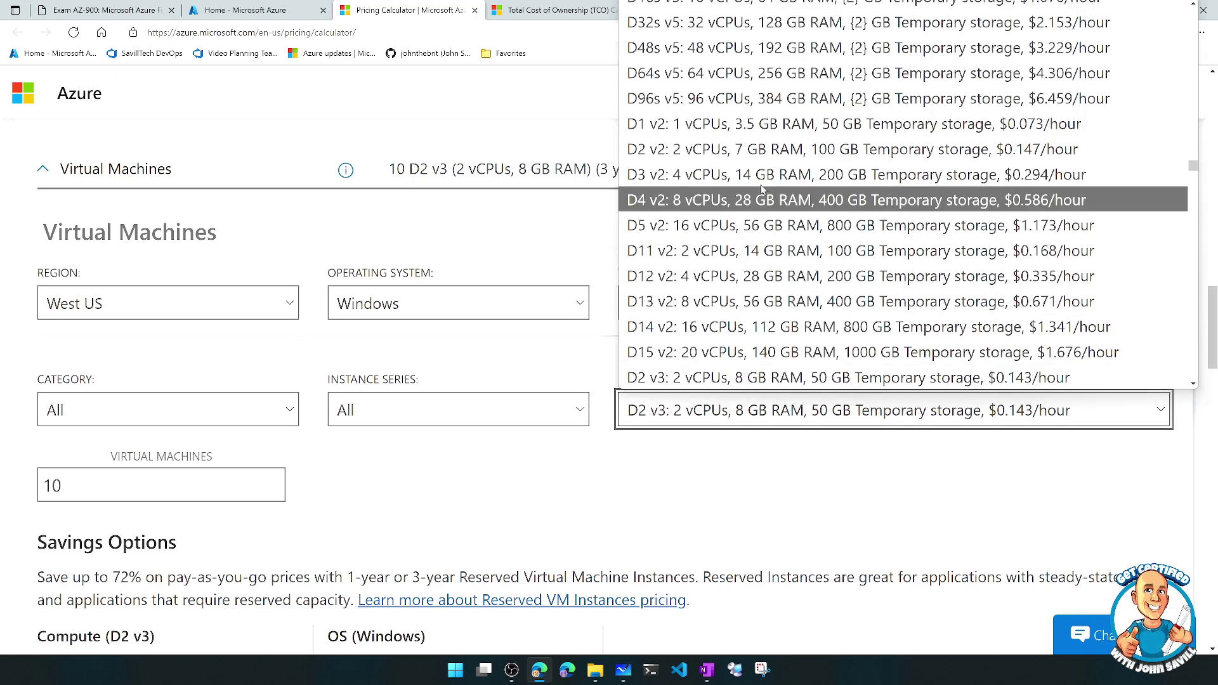
click(551, 499)
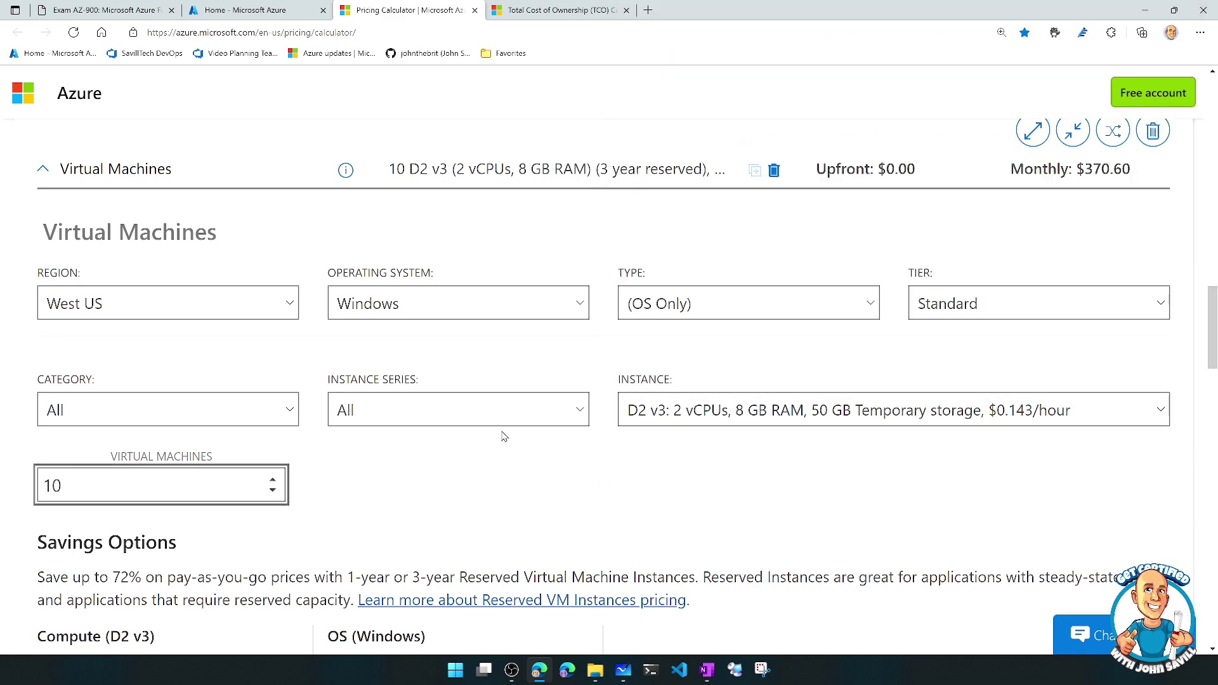
scroll(505, 437, down, 3)
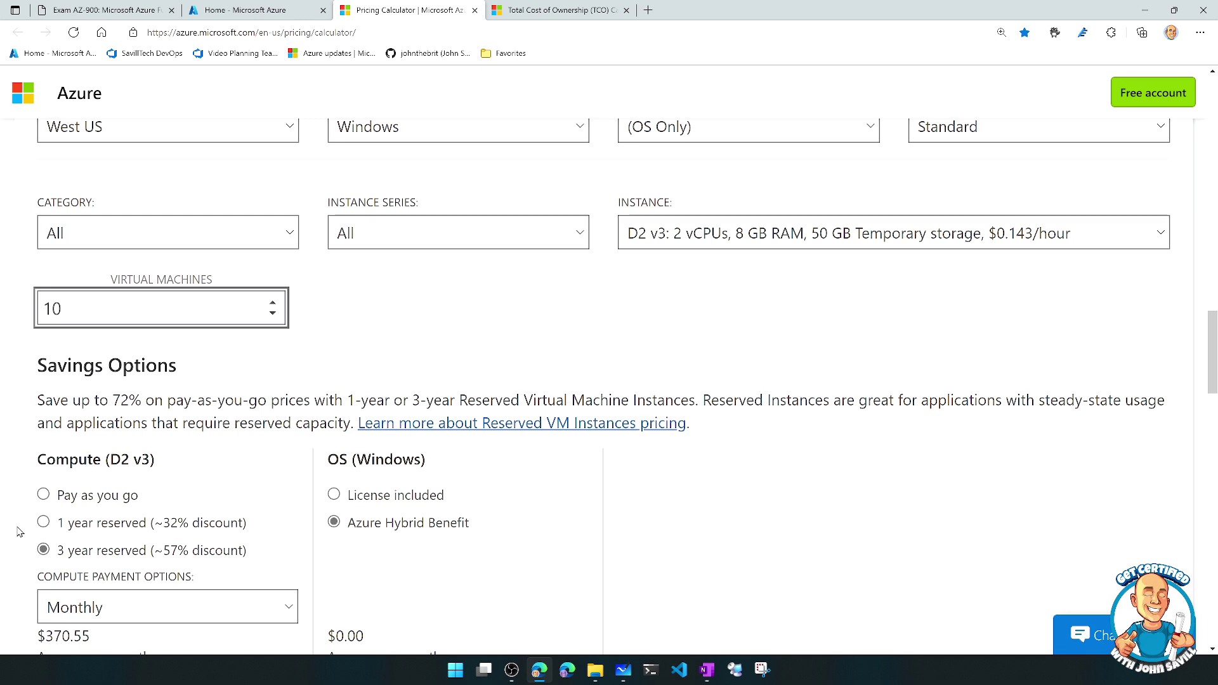
click(45, 497)
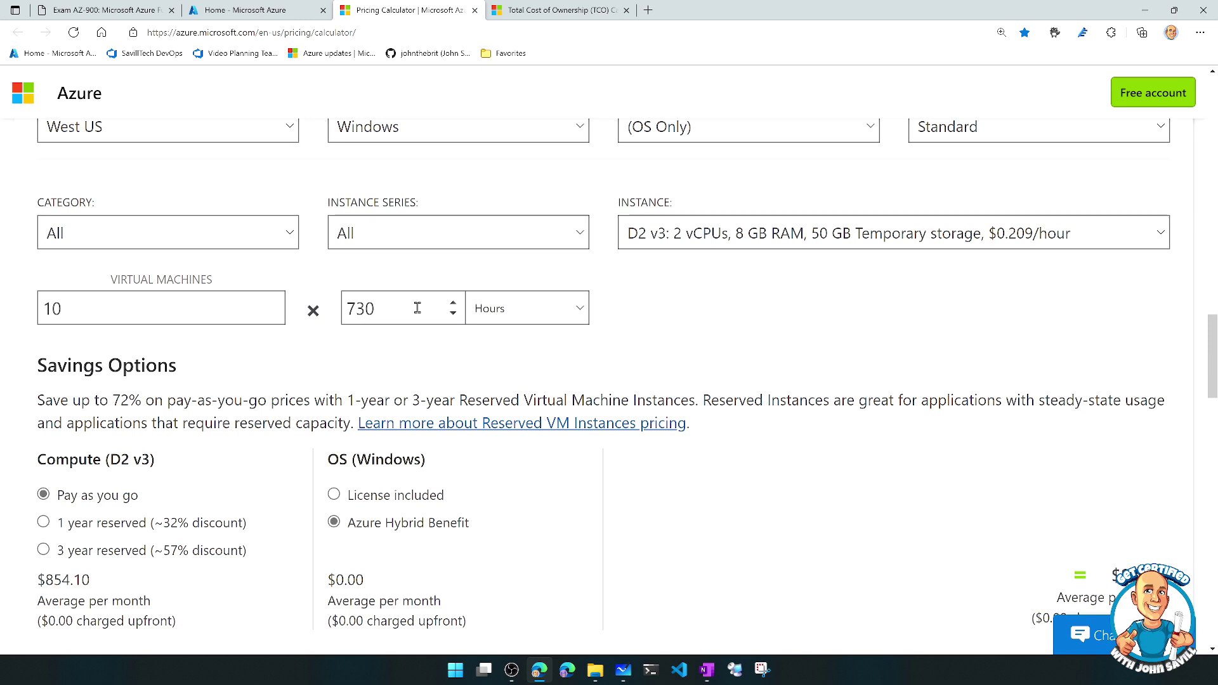
Change hours per VM from 730 to 500, bringing the monthly estimate to $585.00
drag(396, 311, 347, 312)
text(500)
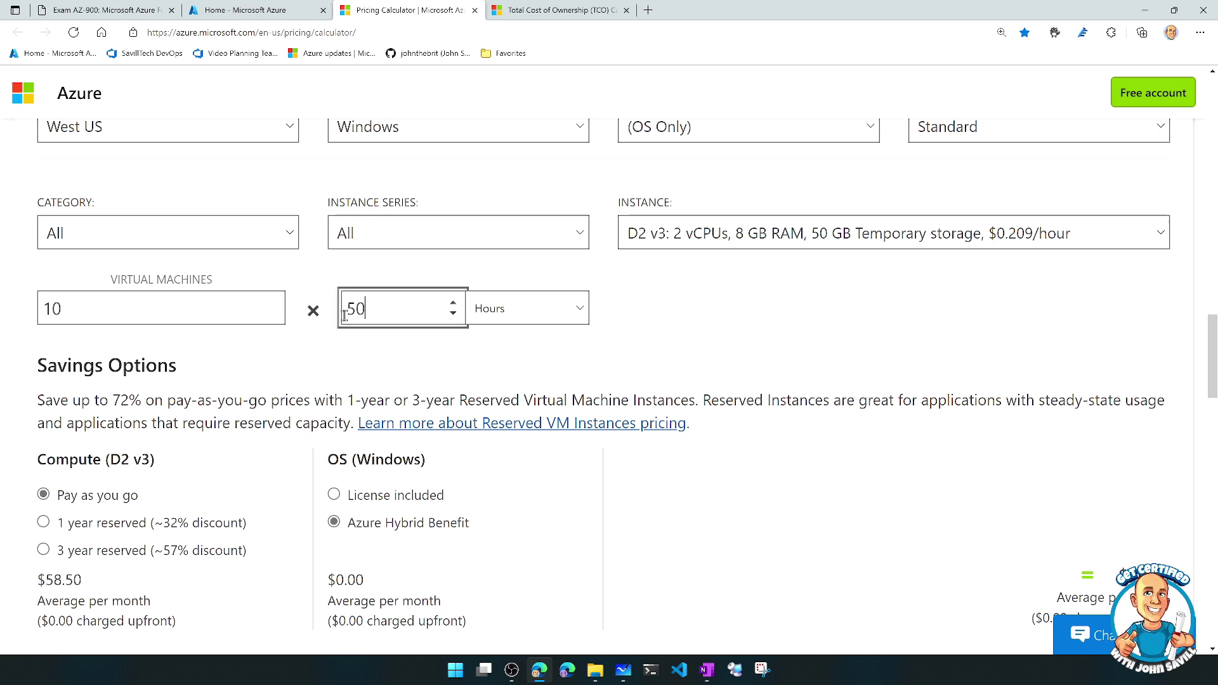
click(648, 313)
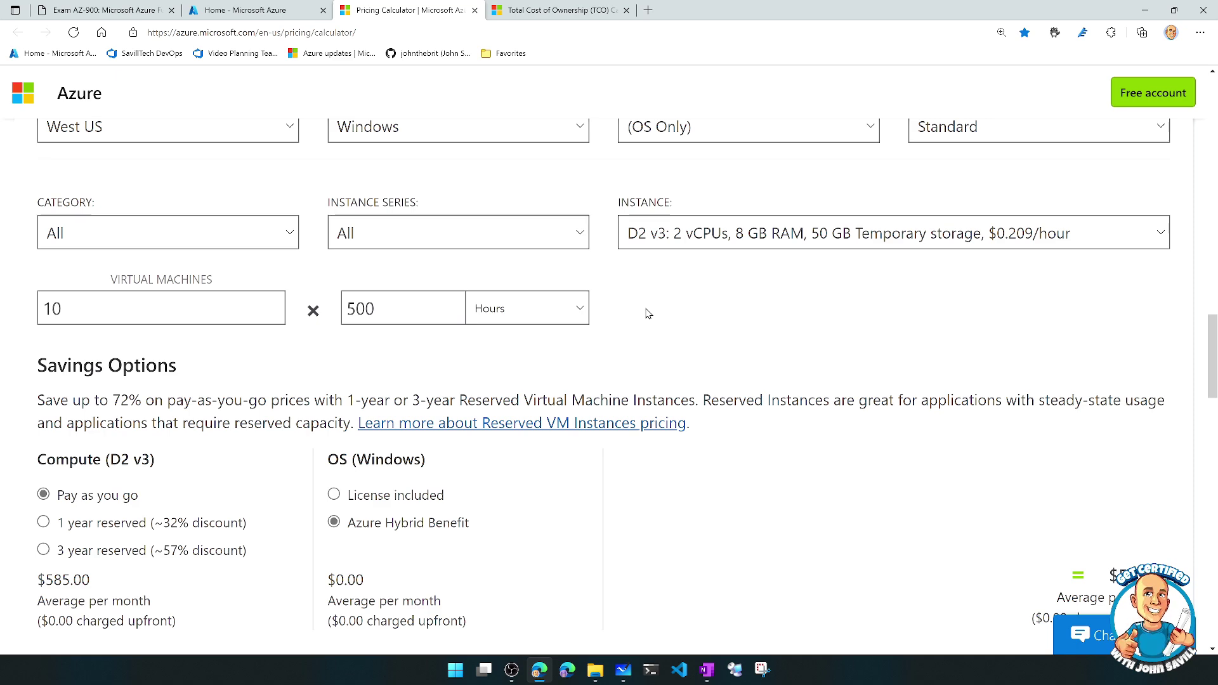
scroll(648, 313, down, 3)
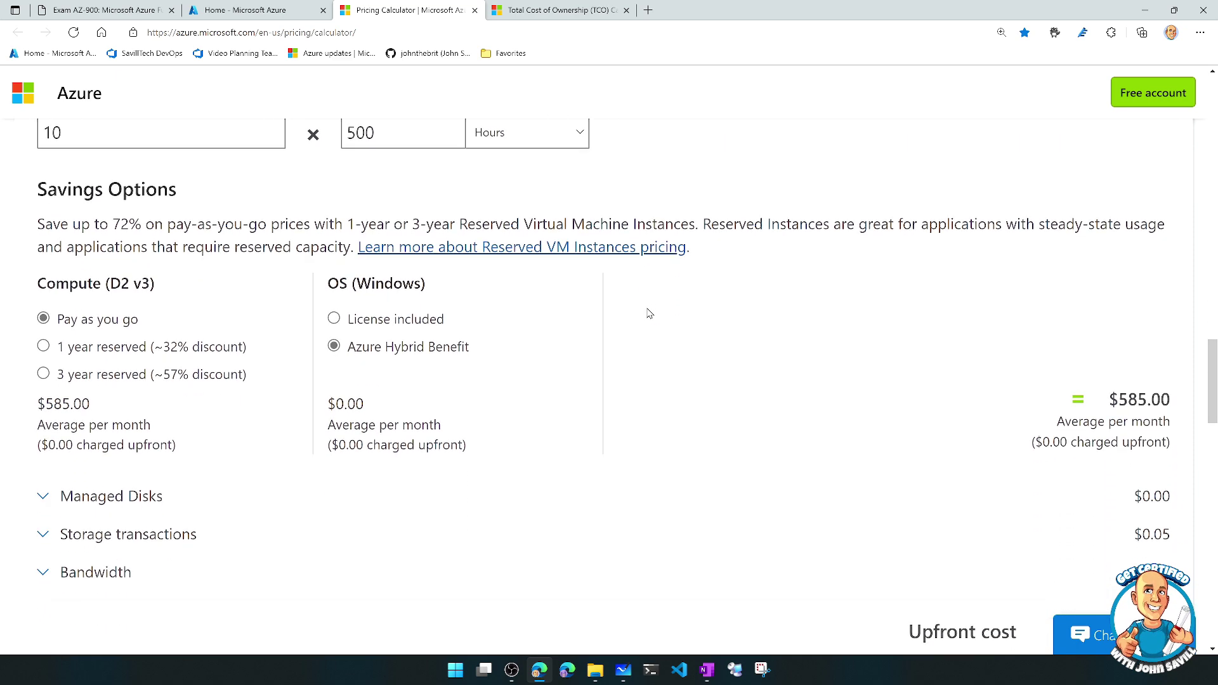
Expand Managed Disks and keep the Standard HDD tier with S4 32 GiB disks
click(45, 496)
scroll(195, 386, down, 3)
scroll(195, 386, down, 3)
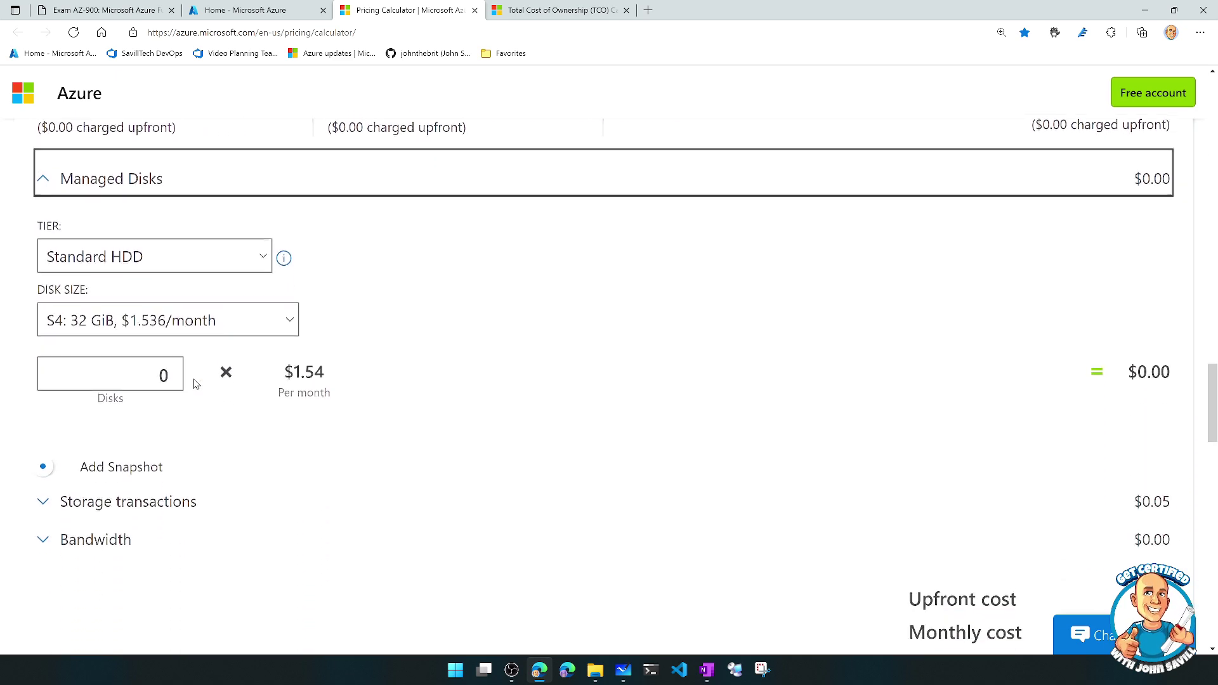
scroll(223, 282, up, 2)
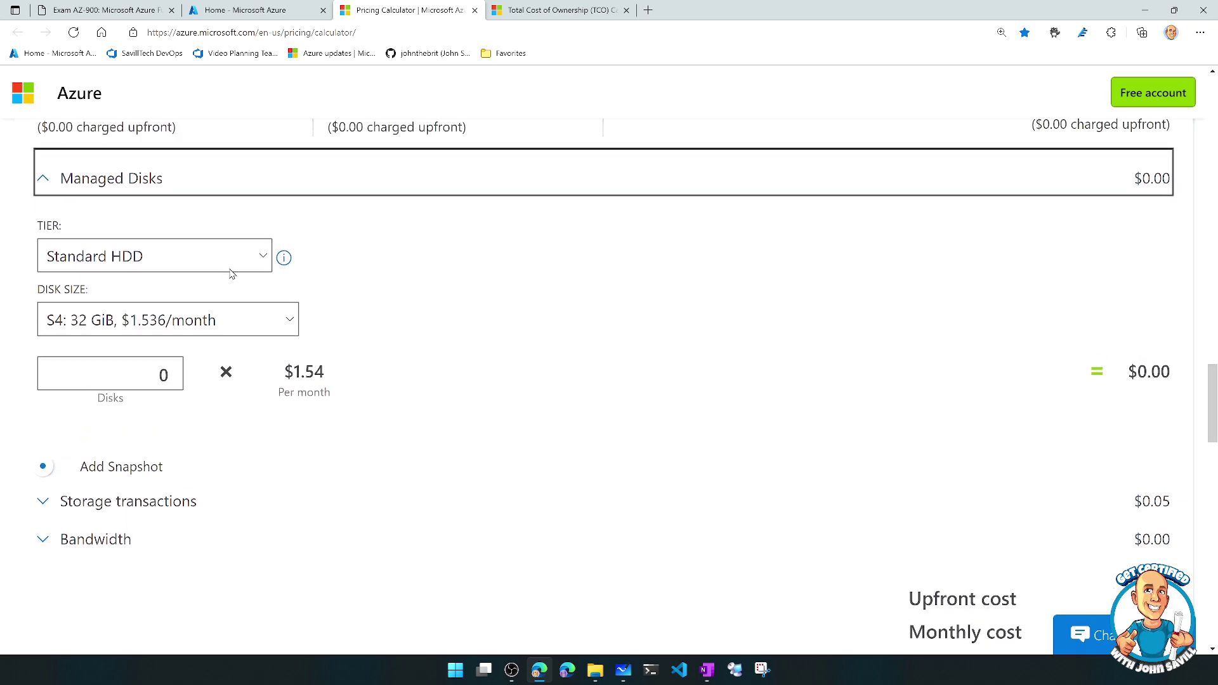
click(262, 308)
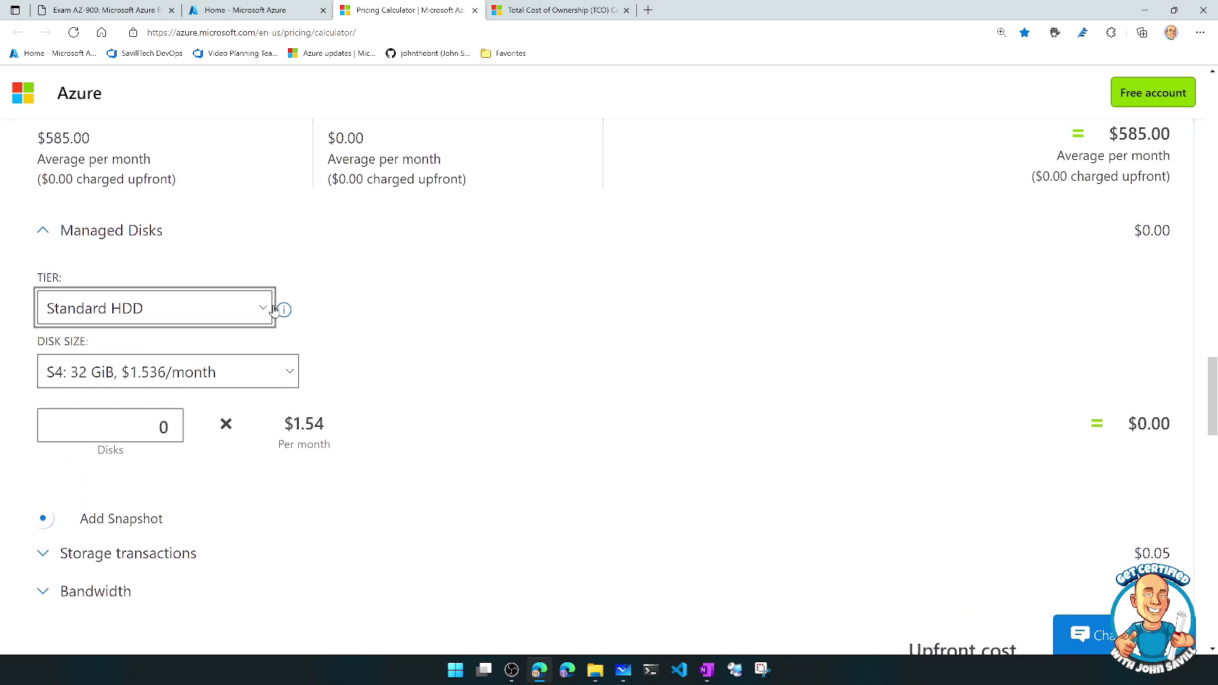
click(274, 309)
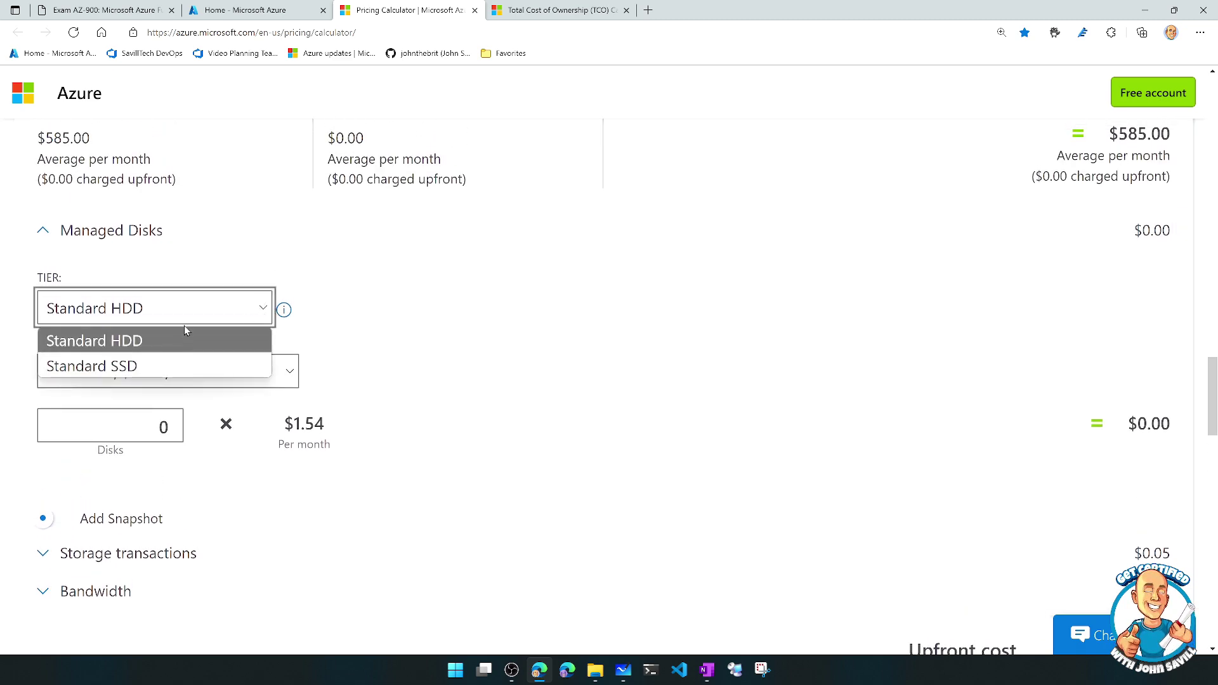
click(333, 297)
scroll(353, 299, up, 2)
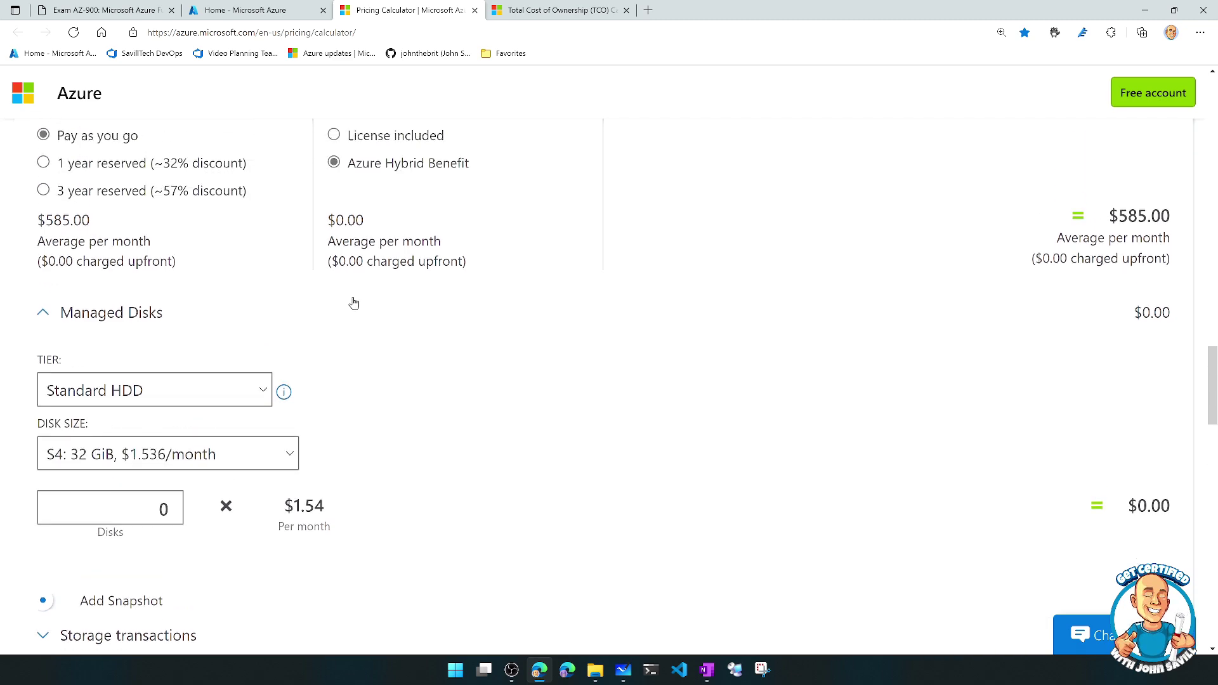
scroll(354, 303, up, 2)
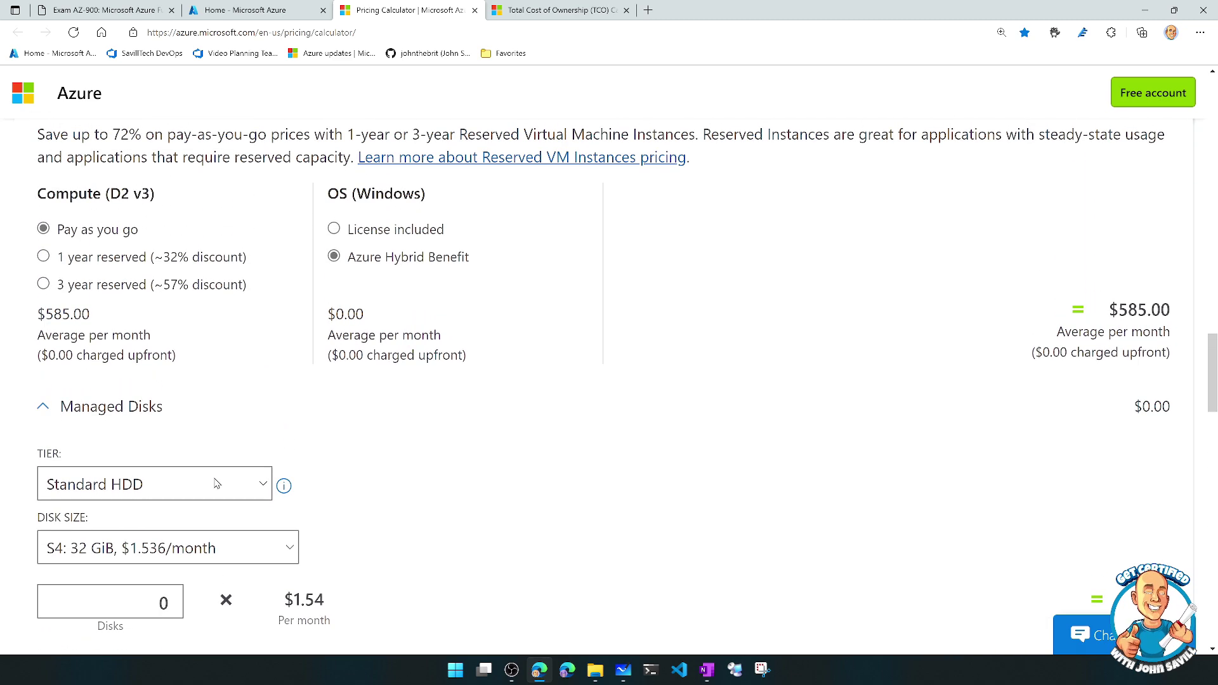
scroll(229, 476, up, 6)
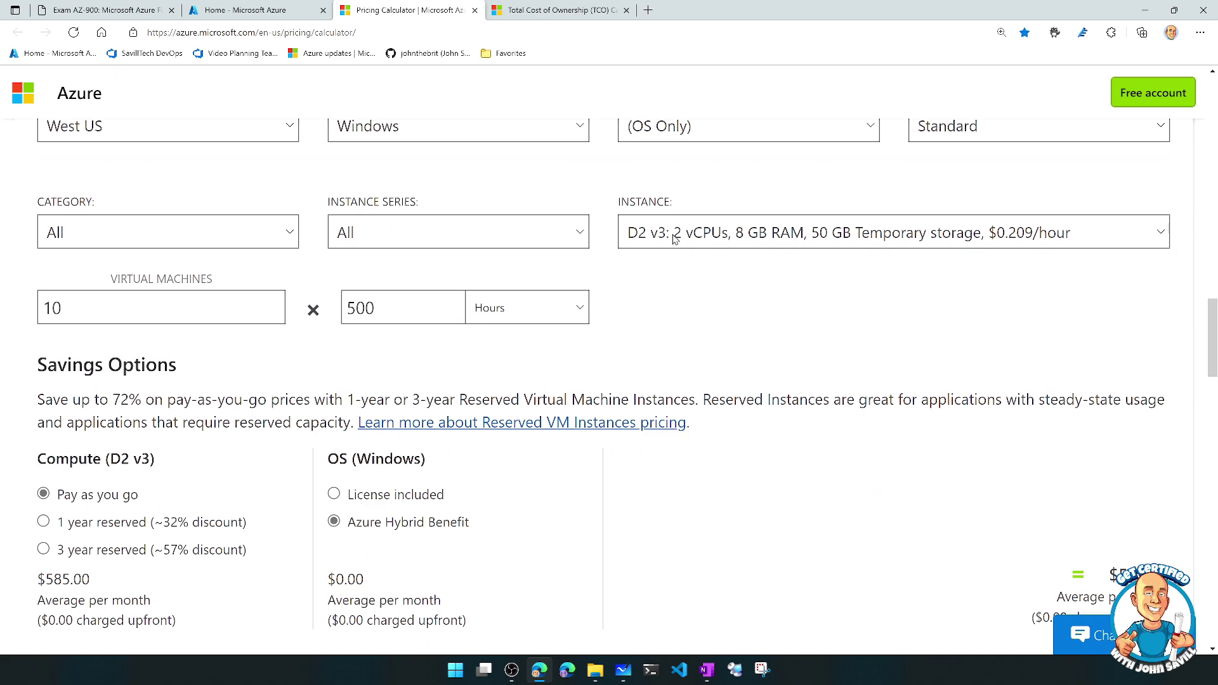
click(674, 240)
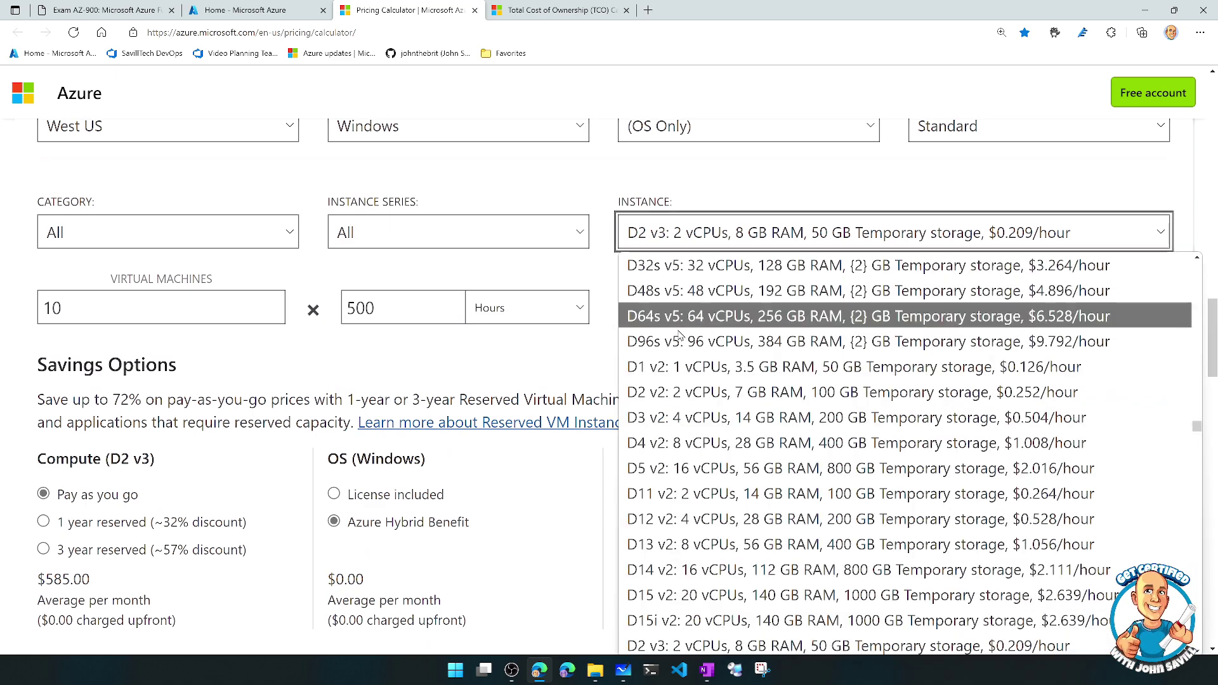
Change the VM instance size to E4-2as v5
scroll(681, 392, down, 3)
scroll(682, 392, down, 10)
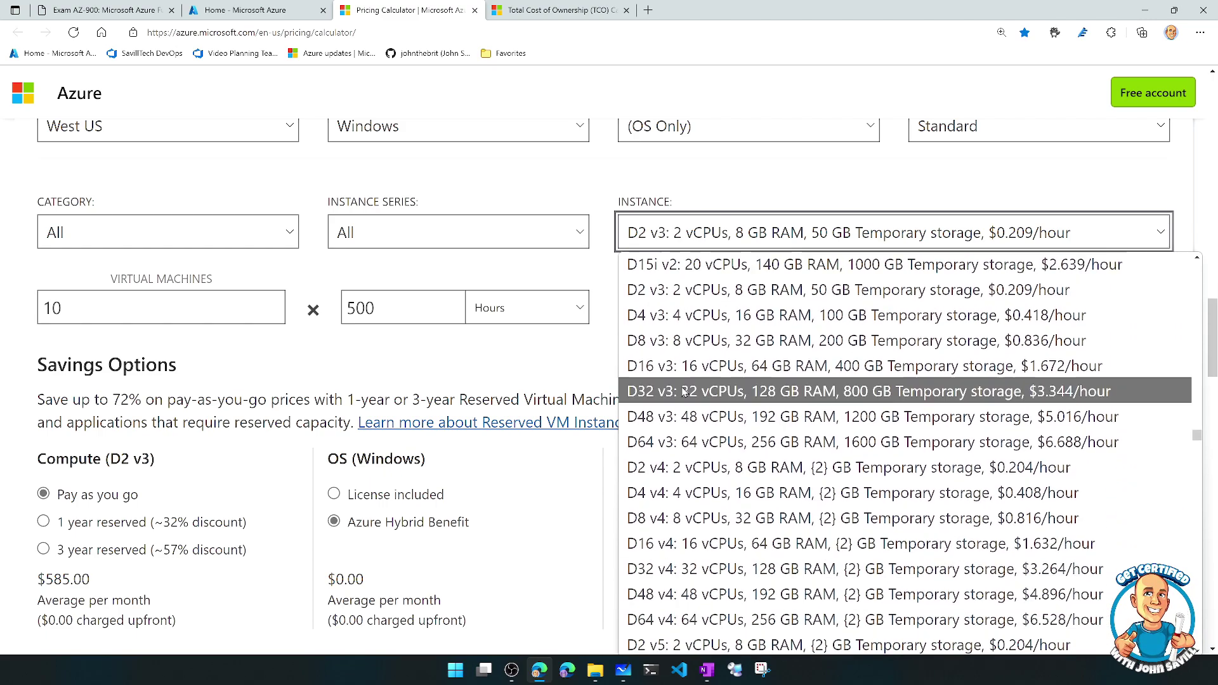
scroll(684, 392, down, 10)
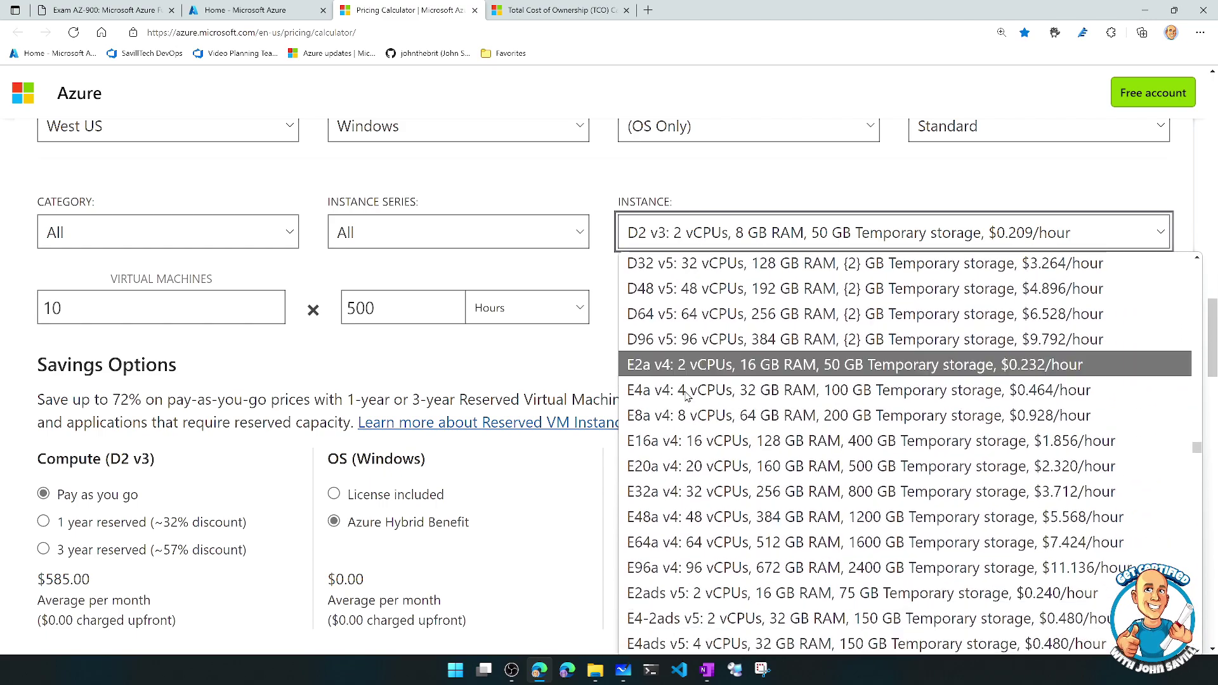
scroll(701, 399, down, 8)
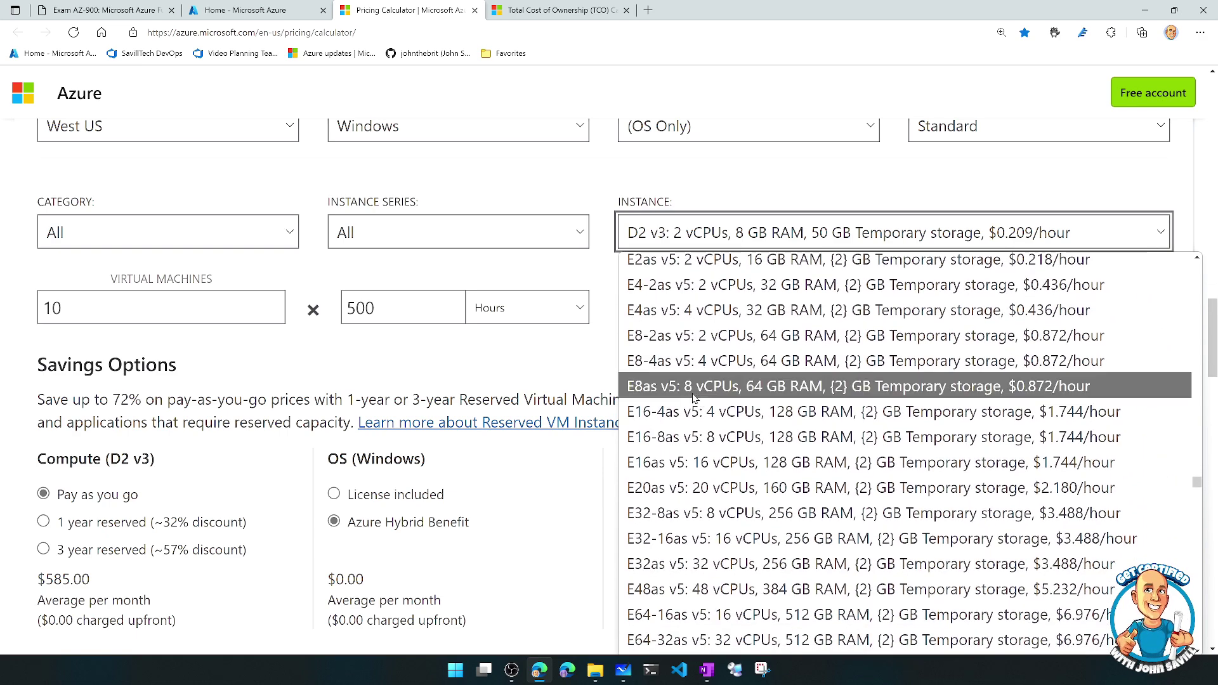
click(664, 292)
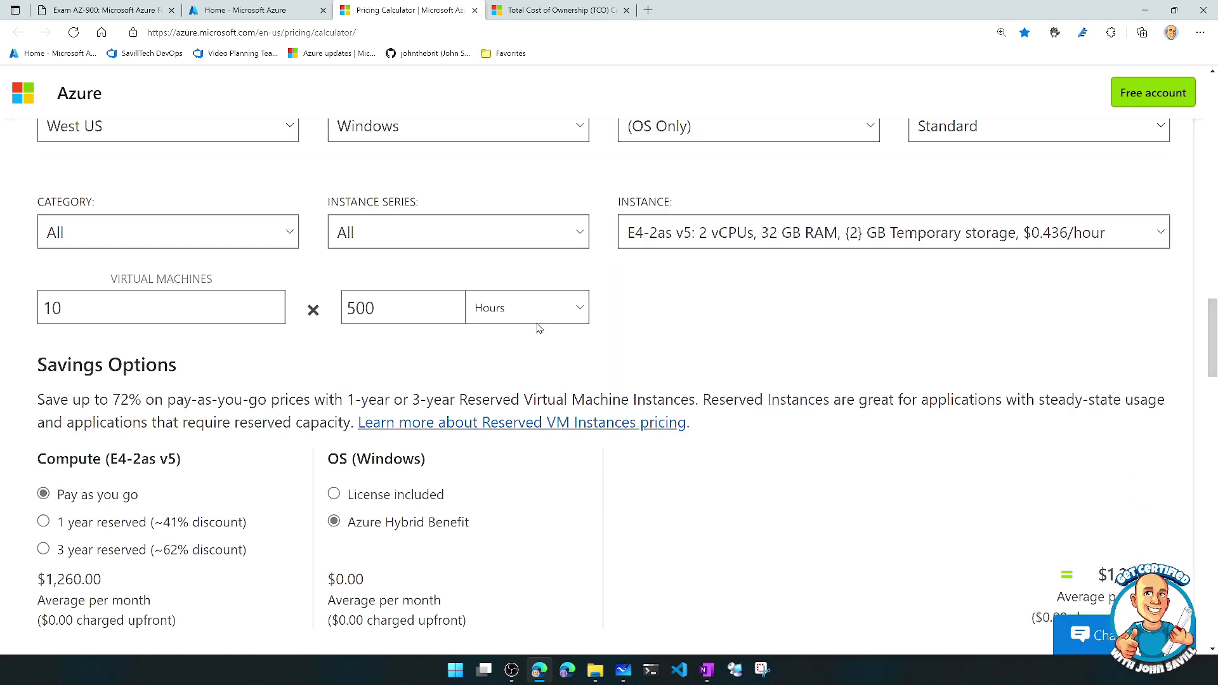
Set the managed disk tier to Premium SSD with LRS redundancy
scroll(361, 400, down, 4)
click(204, 495)
click(199, 494)
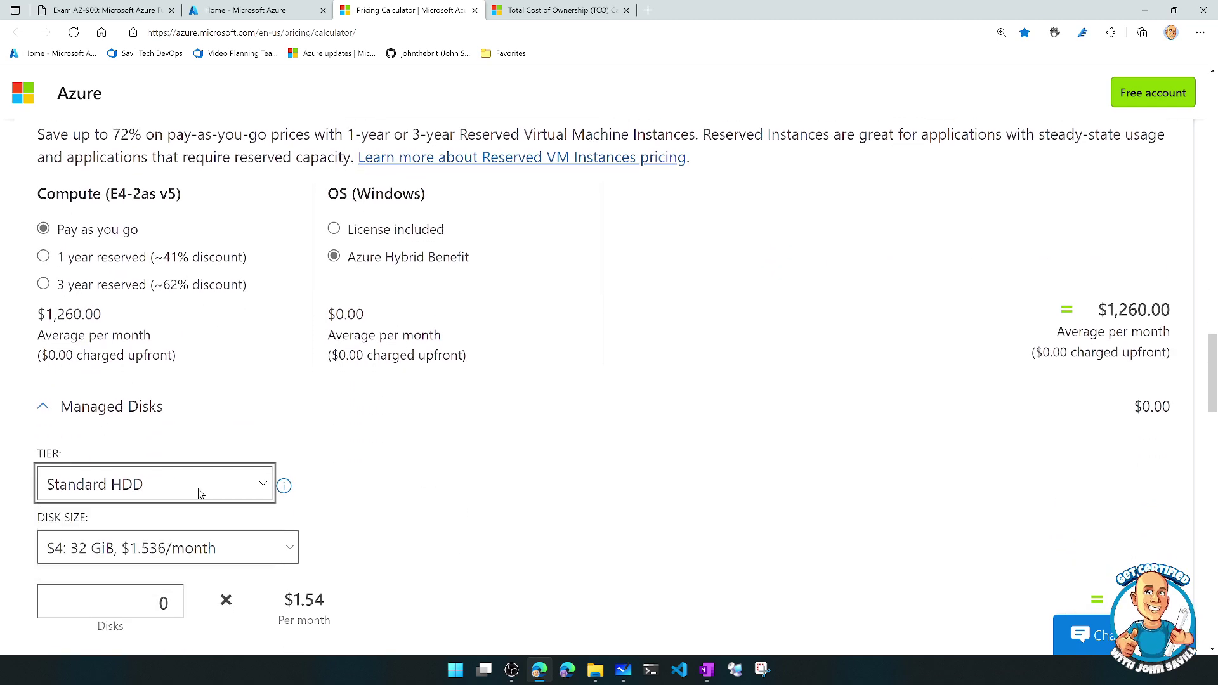
click(198, 493)
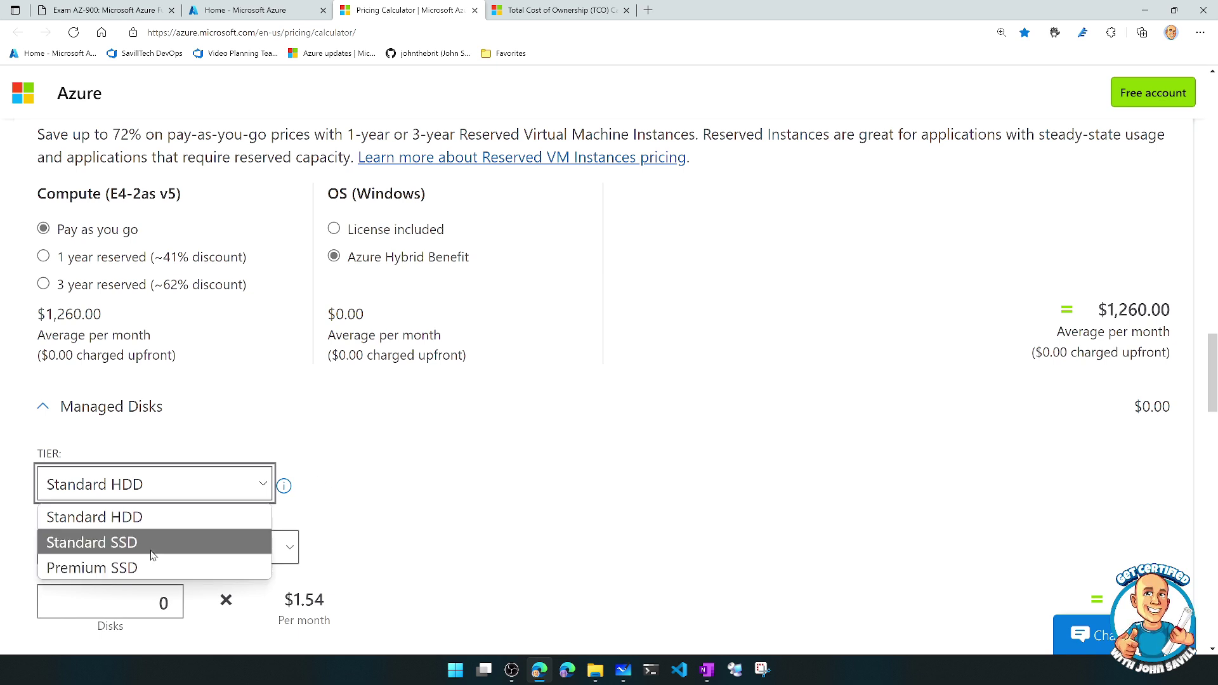
click(136, 569)
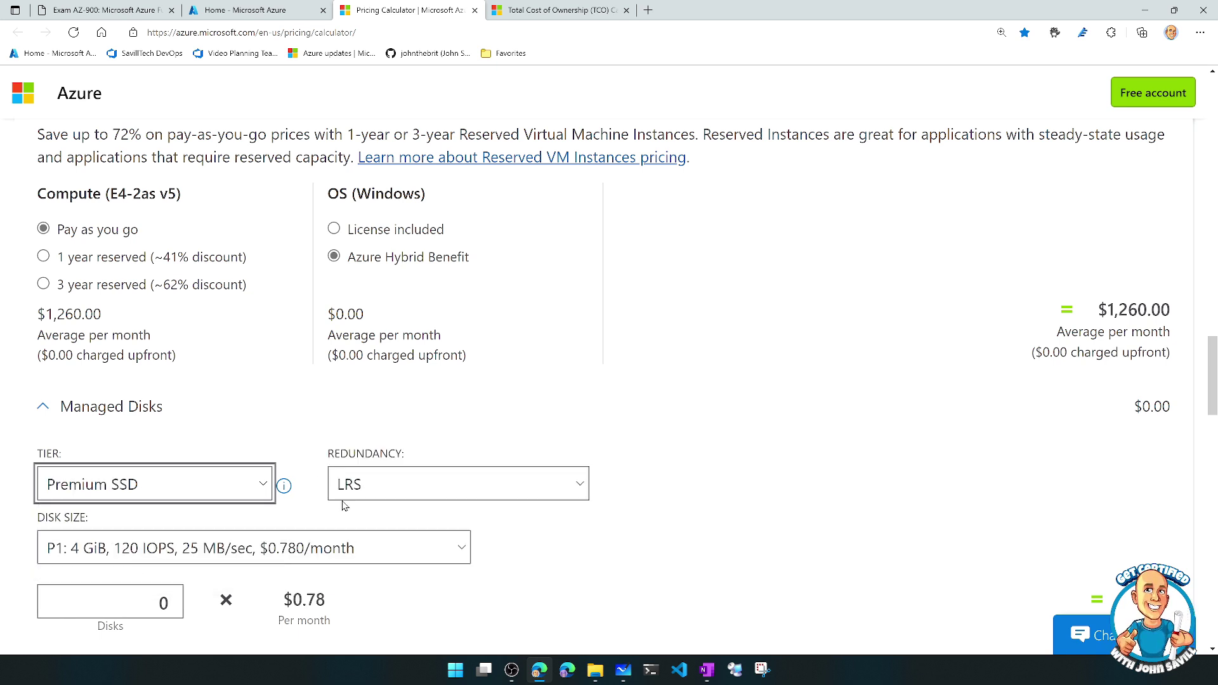
click(401, 484)
click(386, 517)
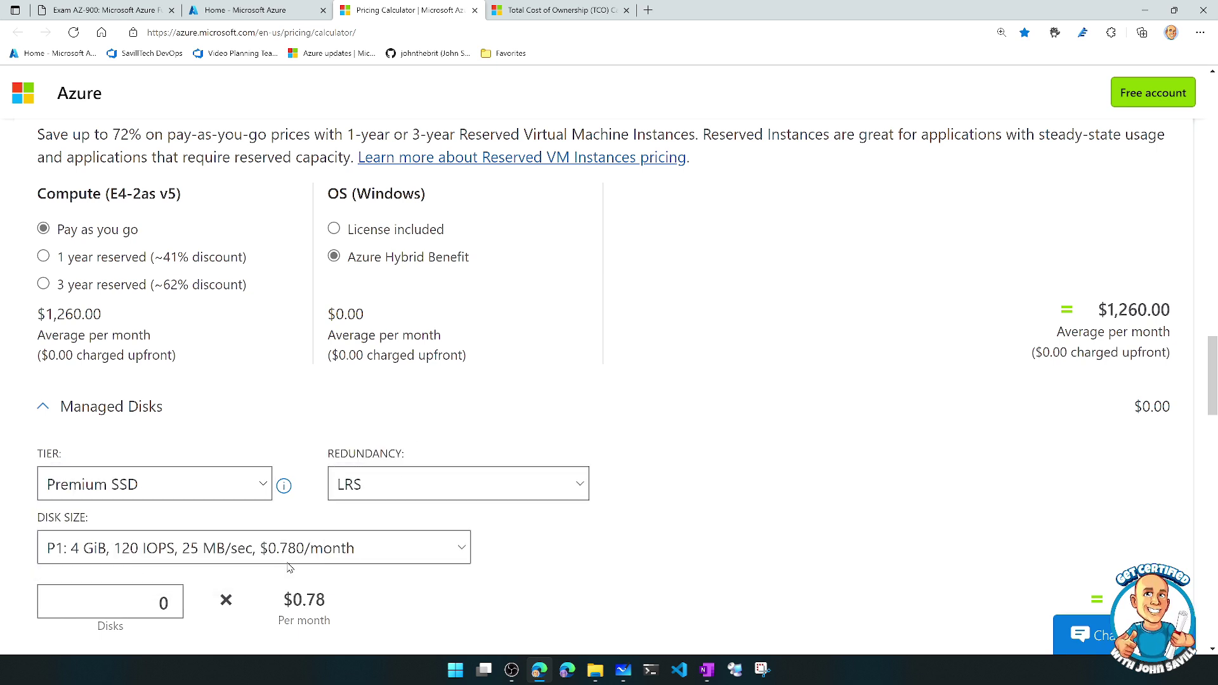
Attach one P20 512 GiB managed disk, costing $73.22
click(277, 557)
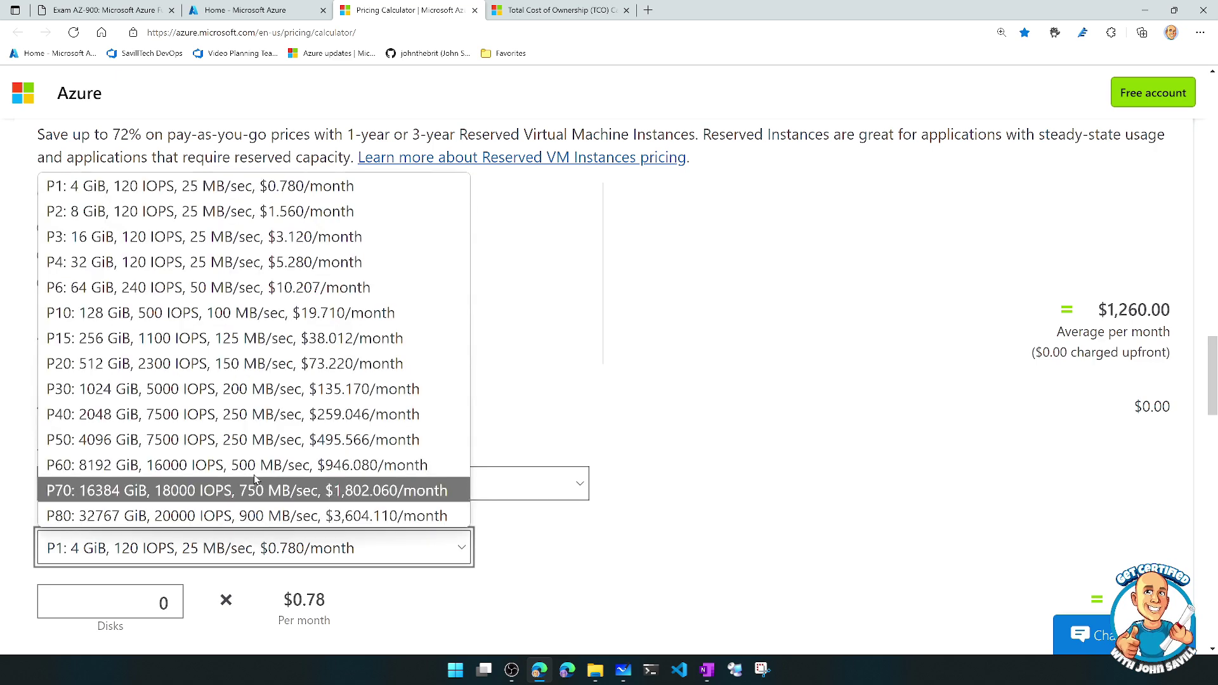
click(188, 368)
scroll(339, 484, down, 3)
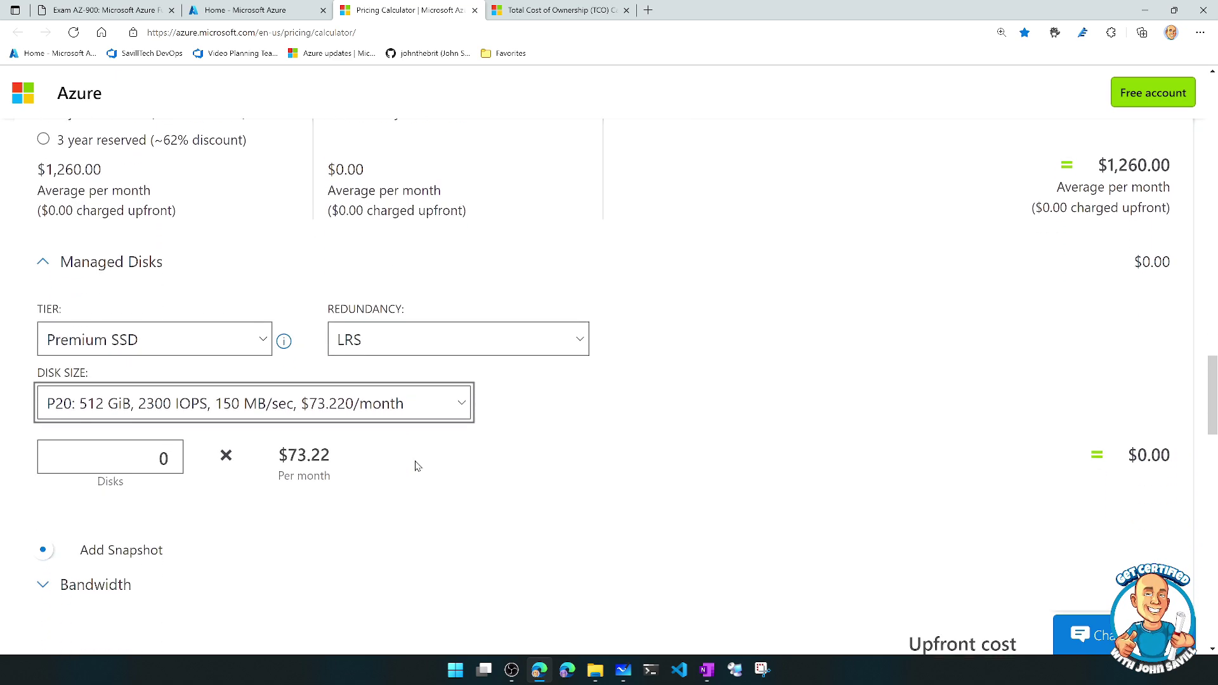
click(175, 421)
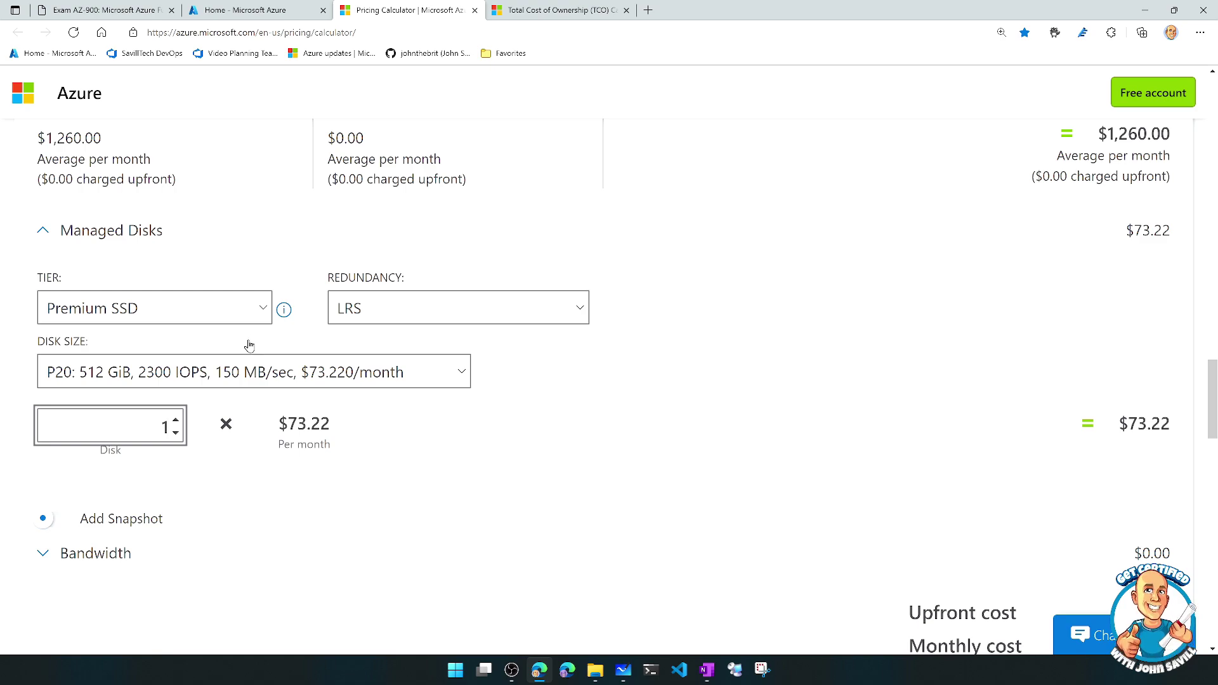
scroll(254, 352, up, 4)
scroll(305, 375, up, 12)
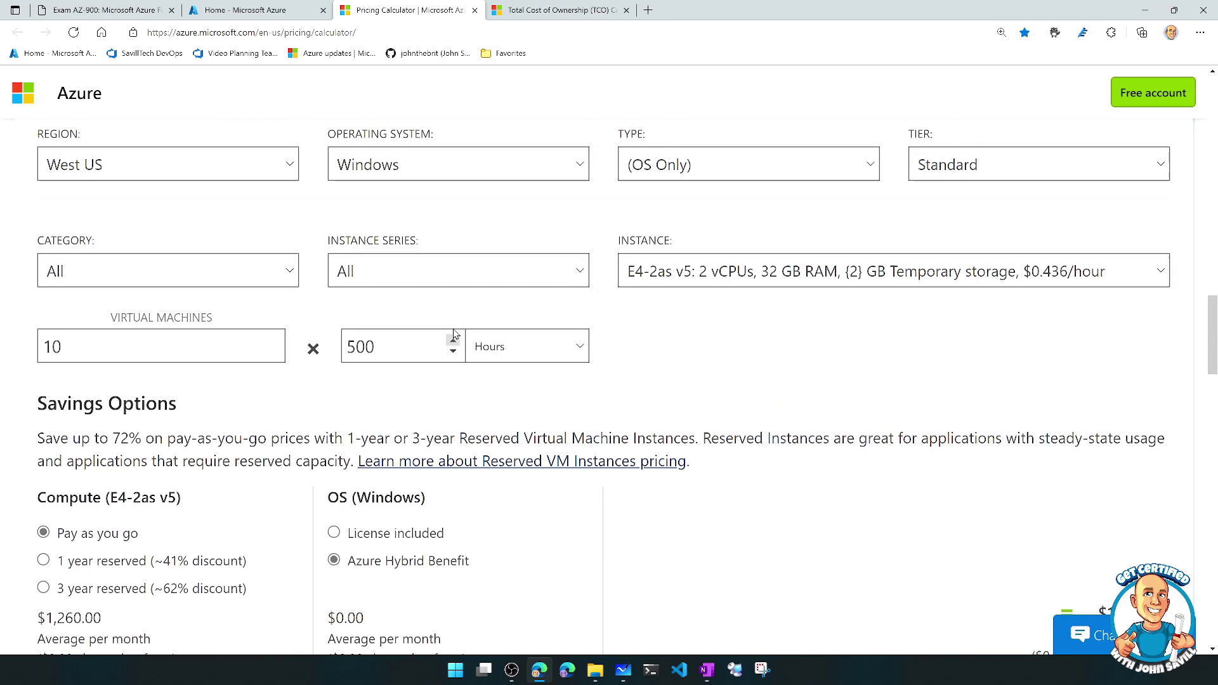
scroll(454, 340, up, 10)
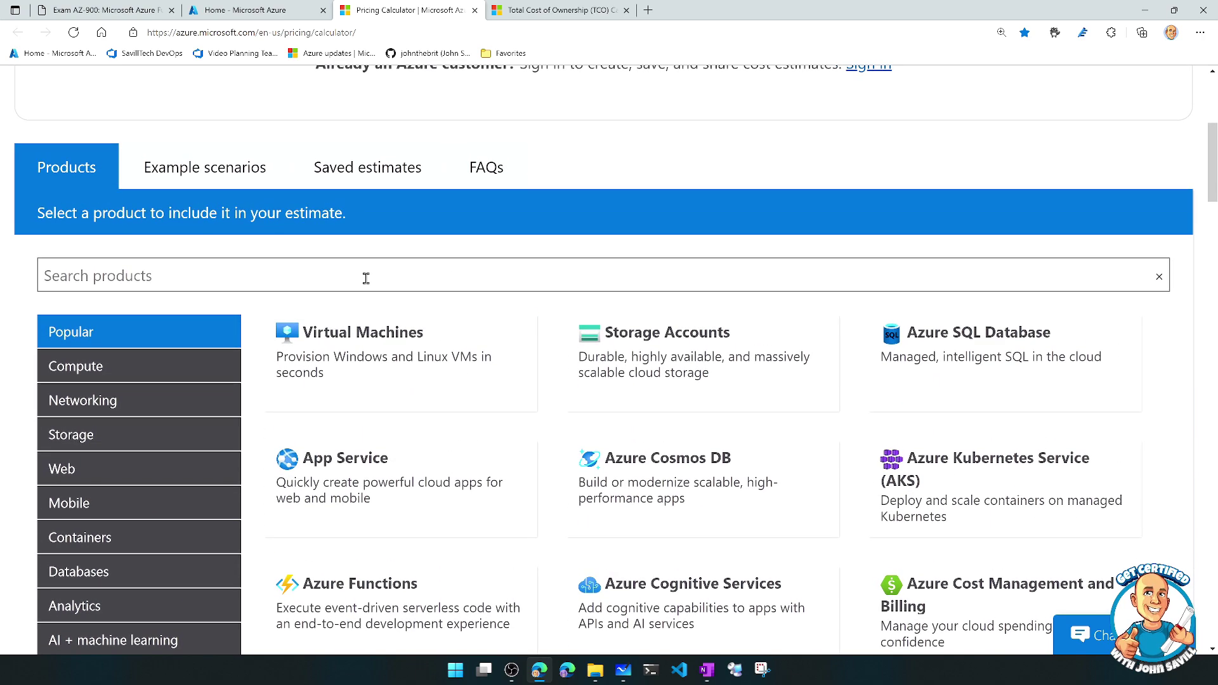
Search products for 'disk' and add Storage Accounts to the estimate
click(288, 278)
text(disk)
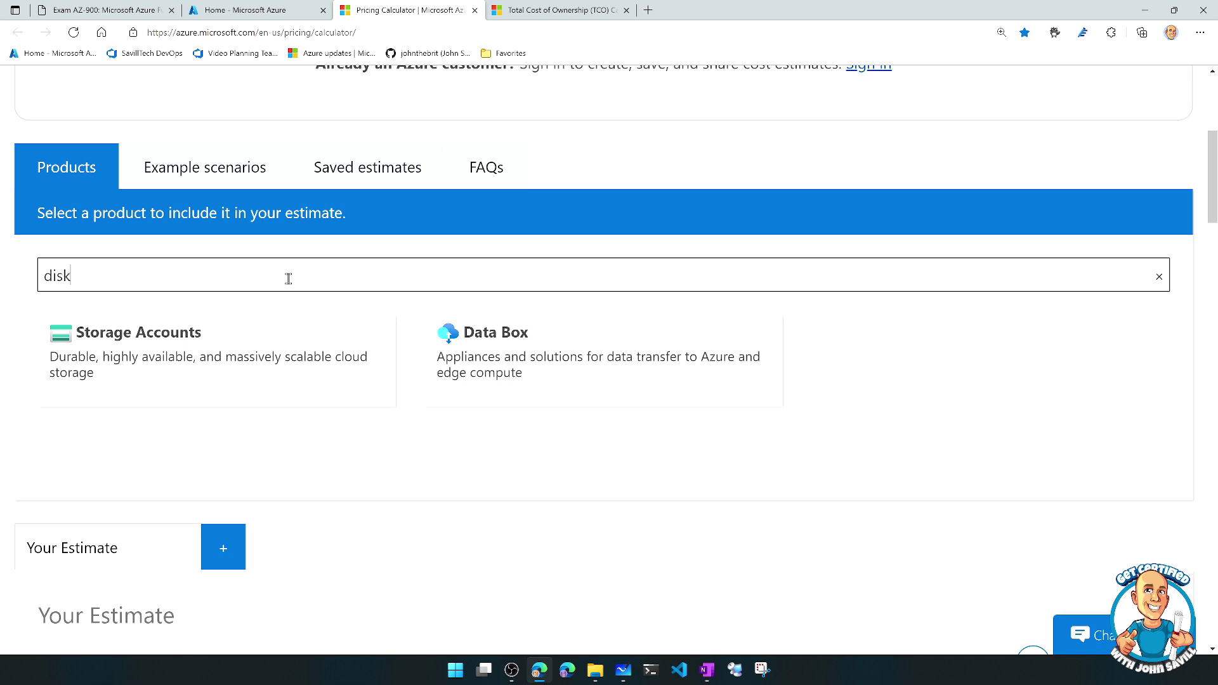
click(211, 326)
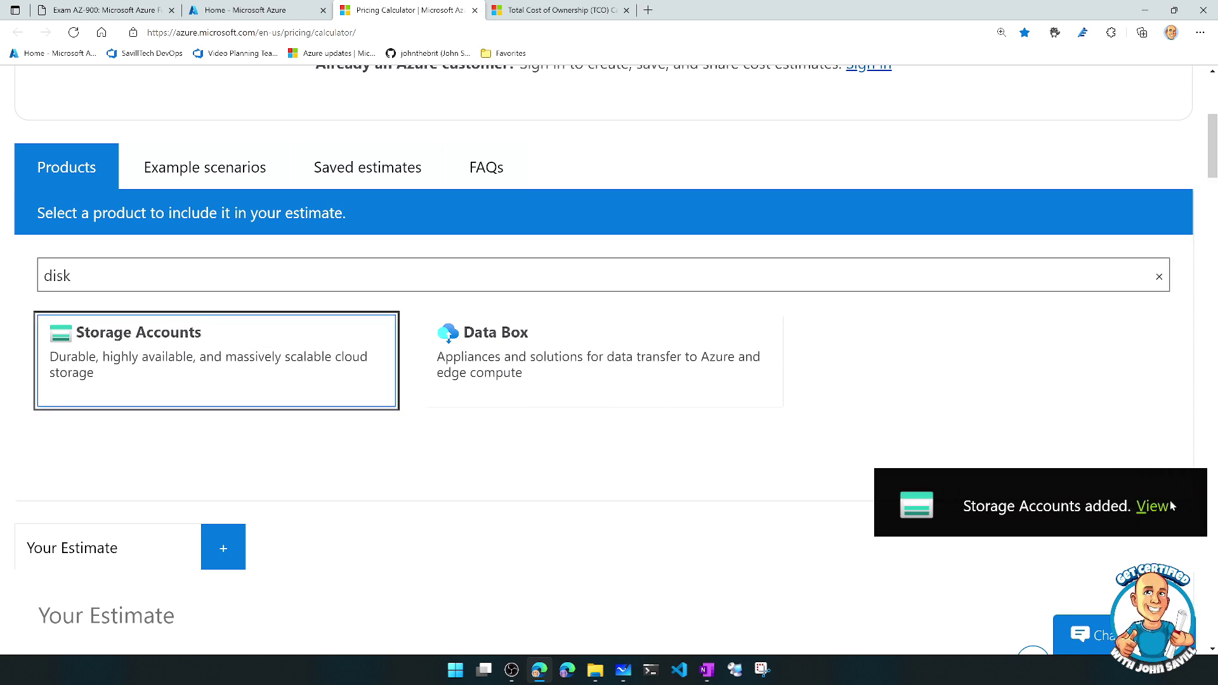
click(1167, 503)
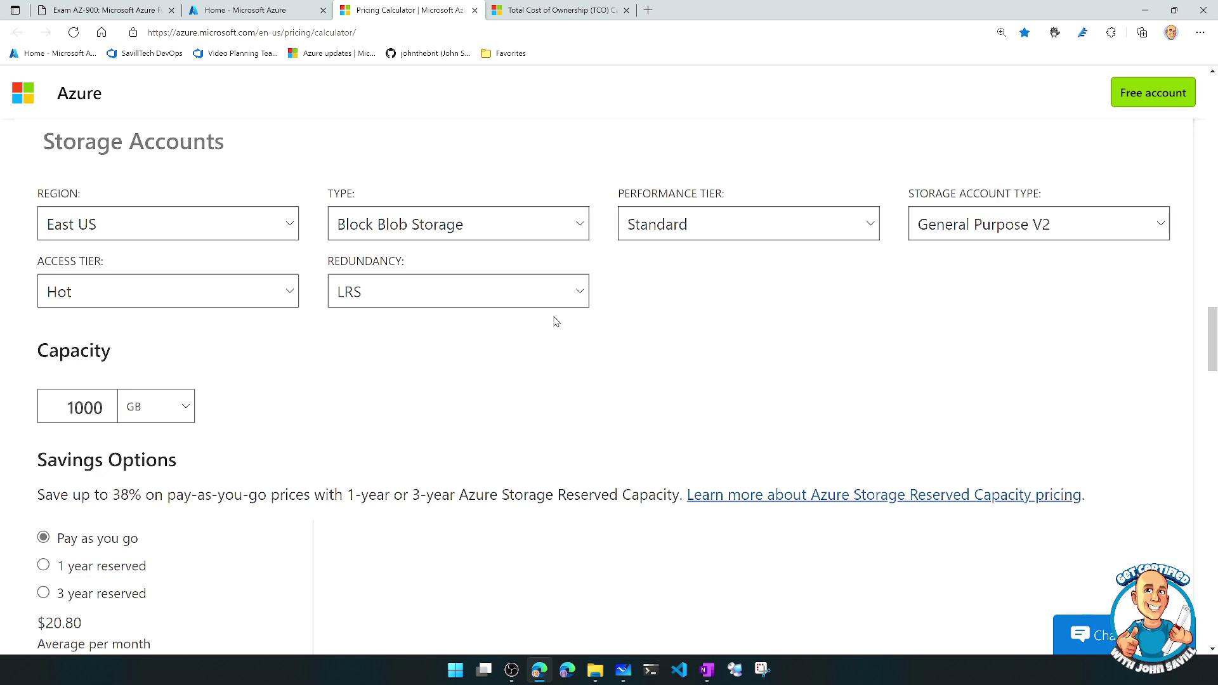
Configure Storage Accounts as four Standard SSD managed disks (E10 128 GiB, LRS)
click(496, 223)
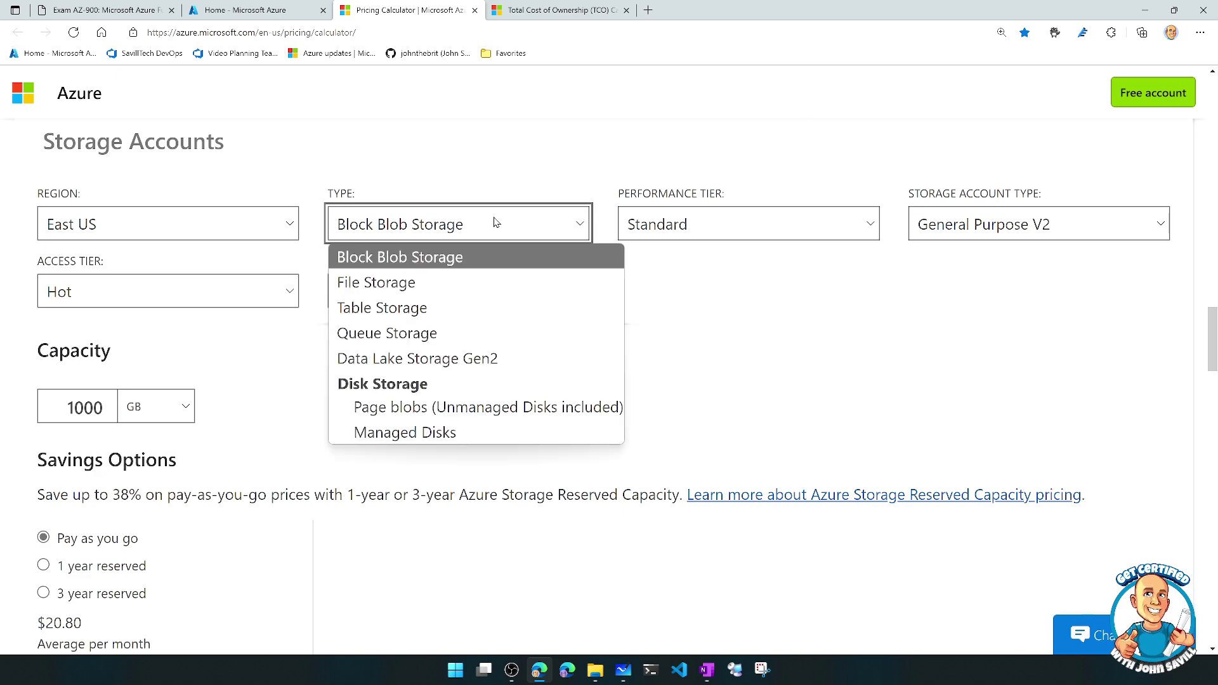
scroll(494, 223, down, 1)
scroll(493, 223, up, 1)
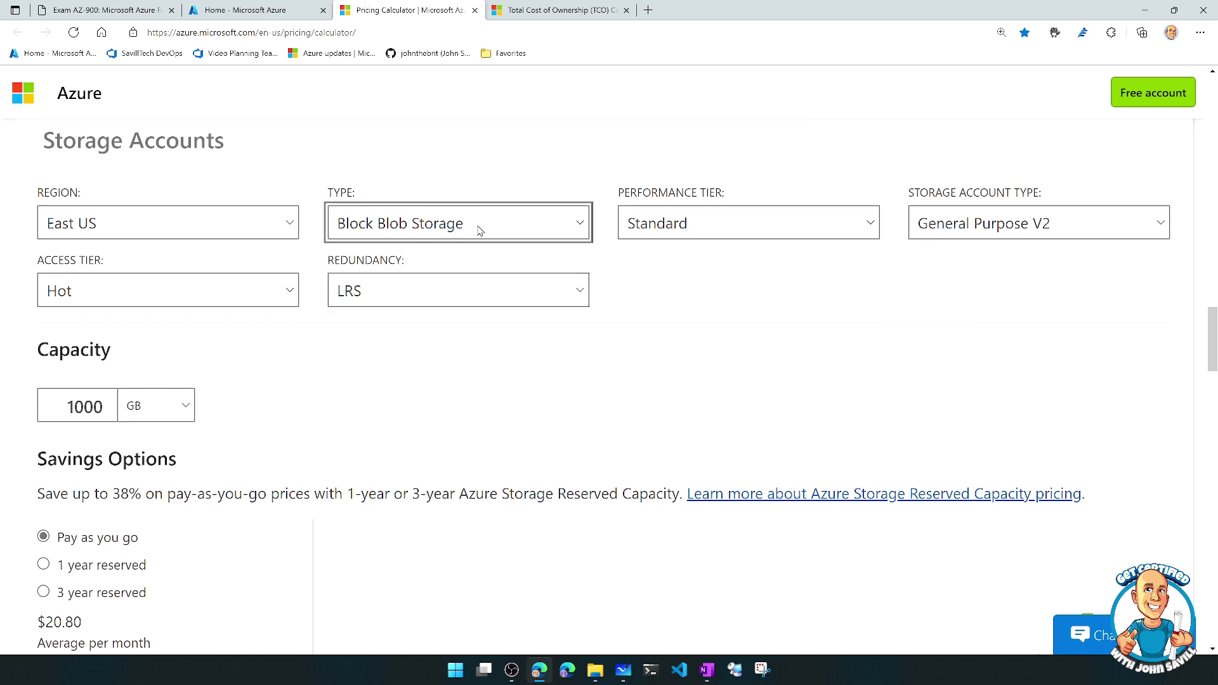
click(443, 229)
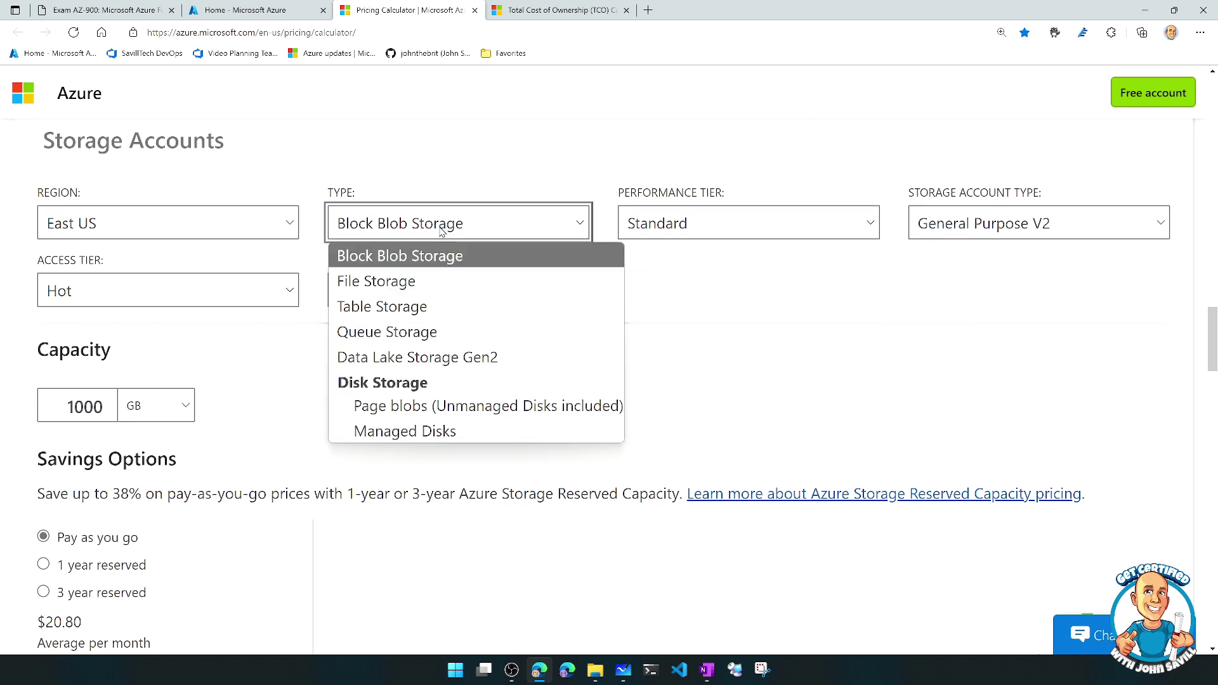
click(448, 434)
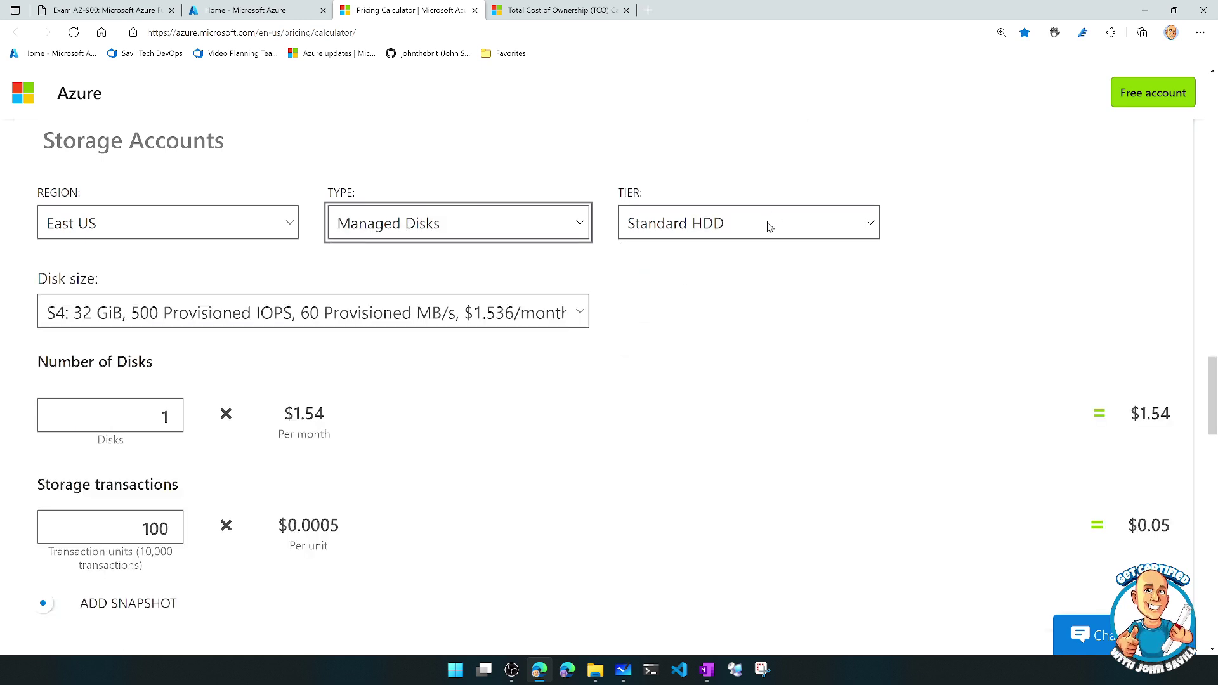
click(752, 236)
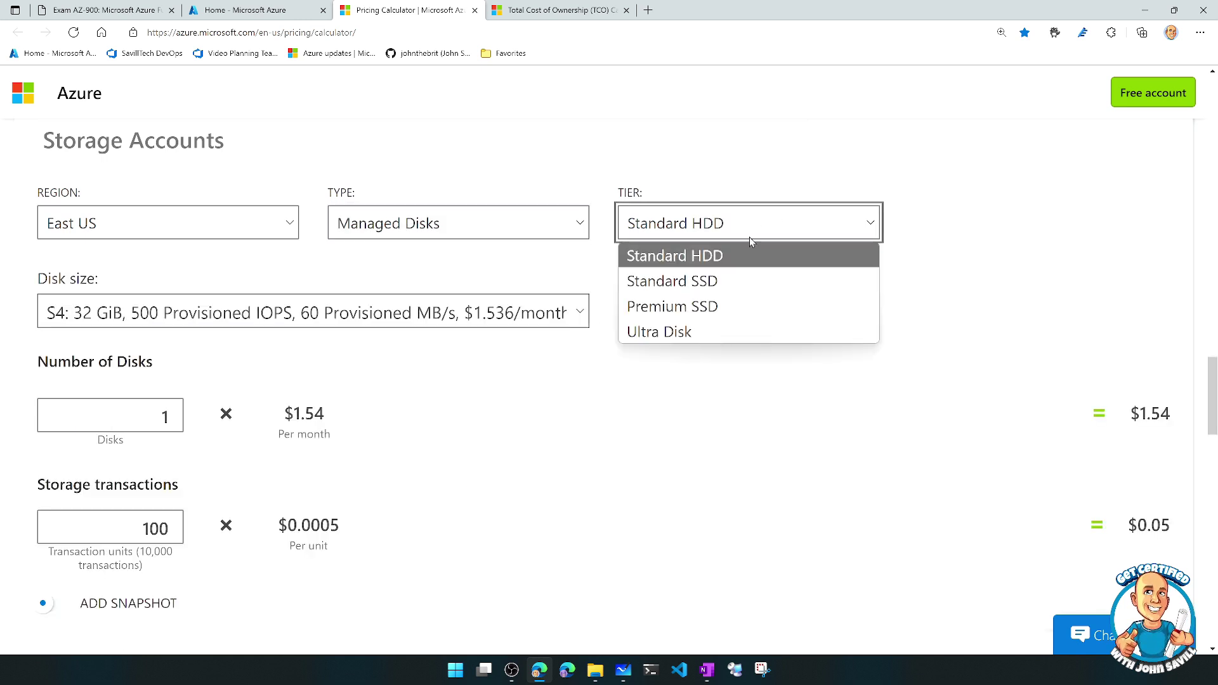
click(690, 286)
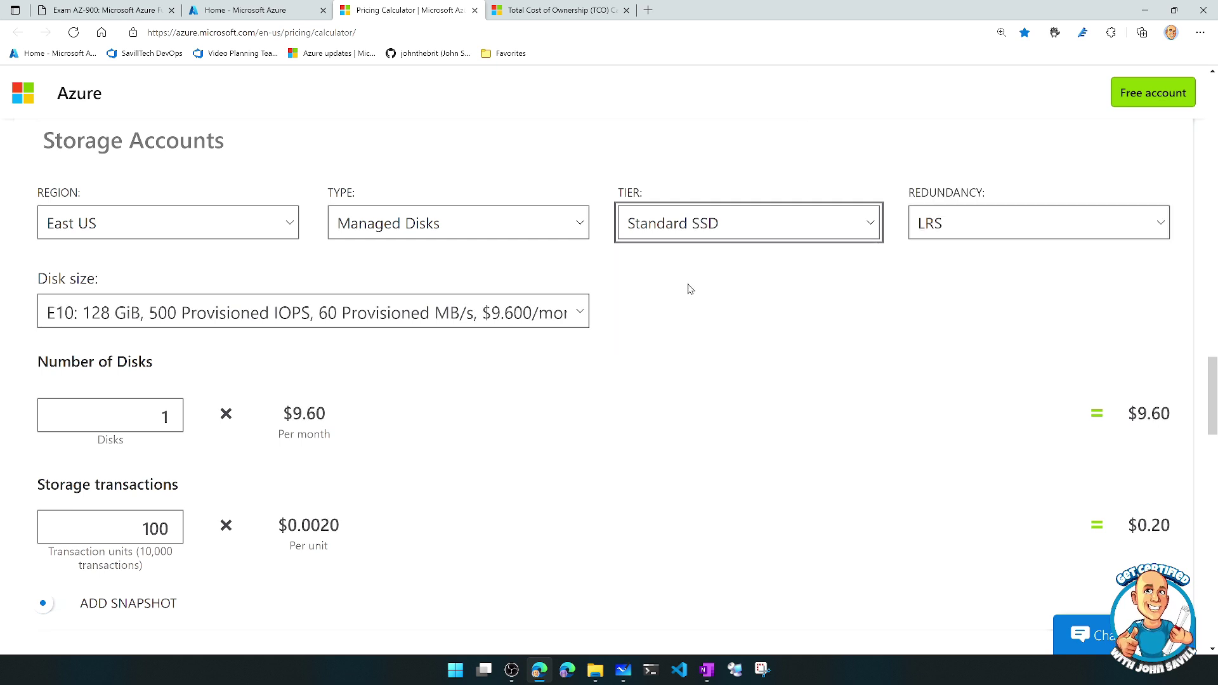
double_click(176, 409)
click(178, 412)
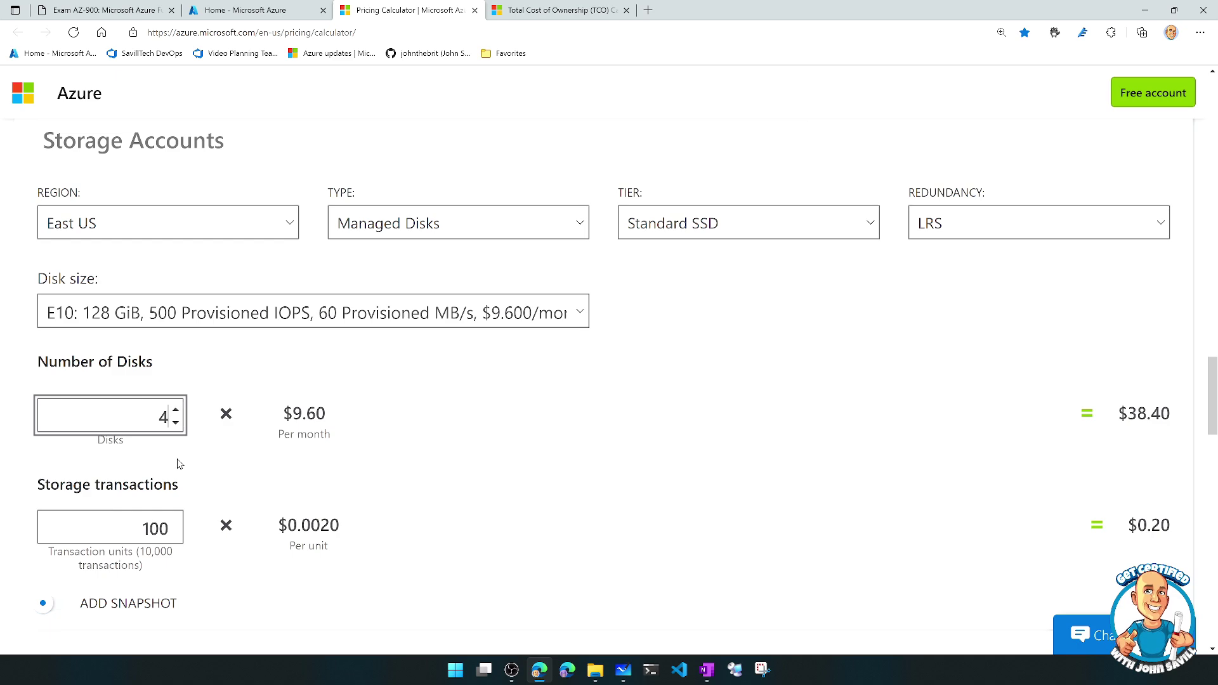
scroll(182, 466, down, 1)
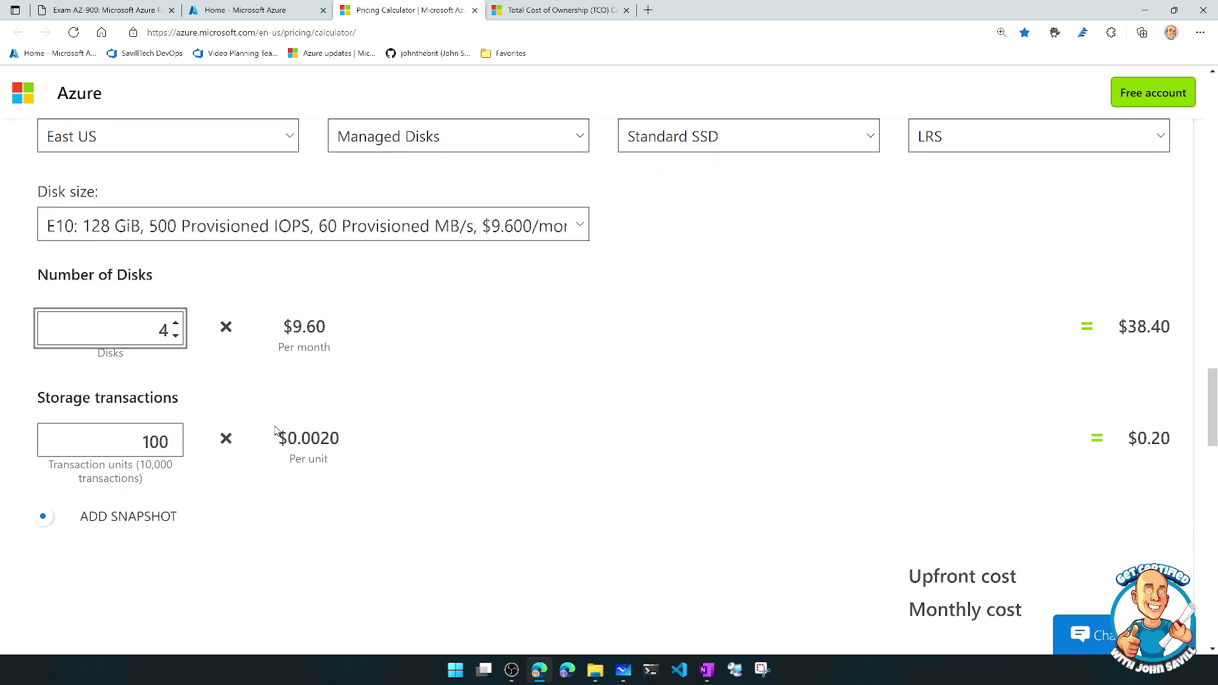
scroll(274, 431, up, 2)
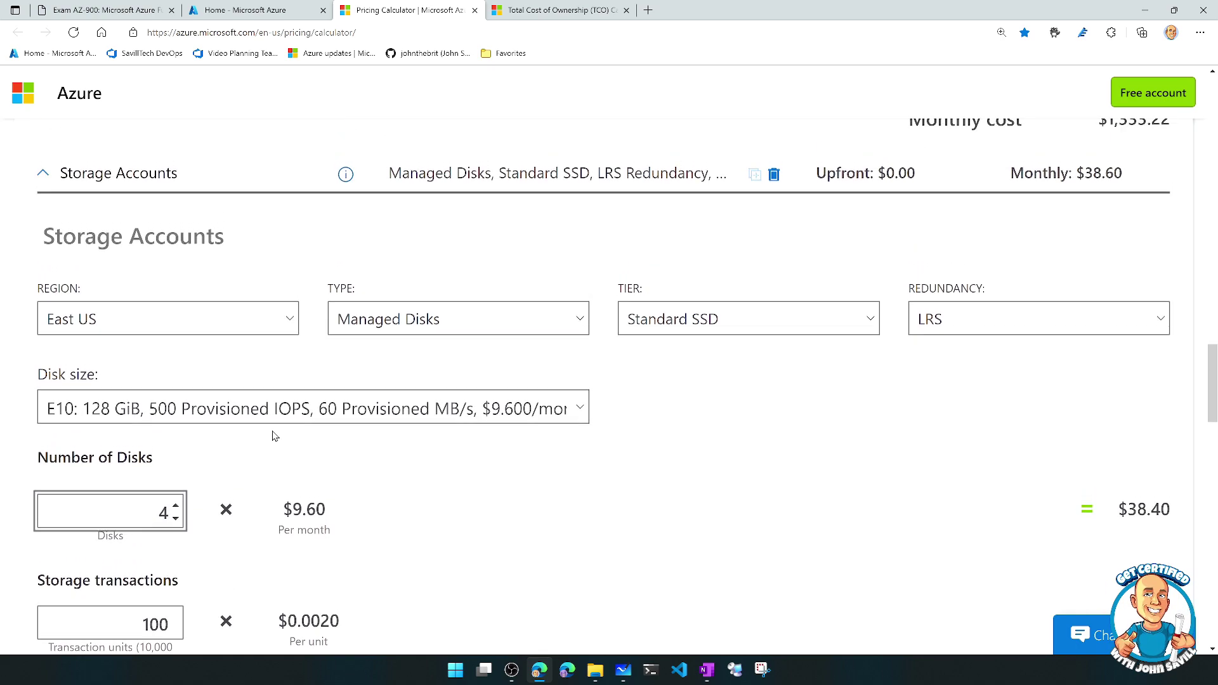
scroll(275, 436, up, 5)
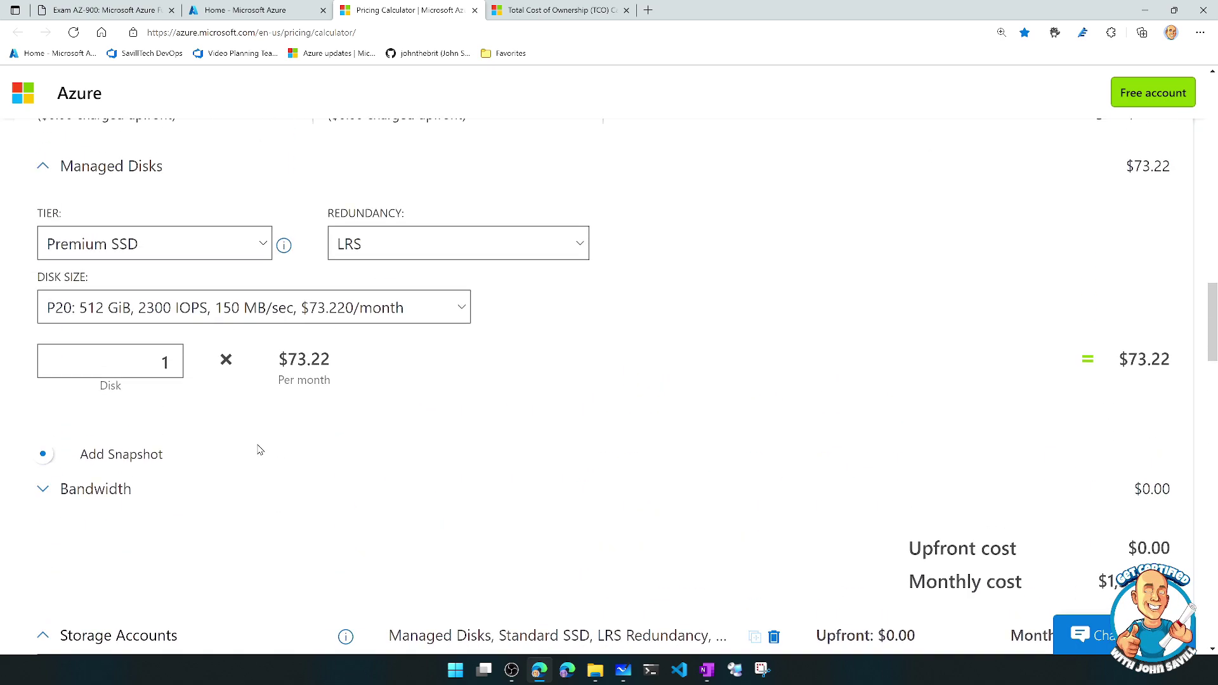
click(206, 547)
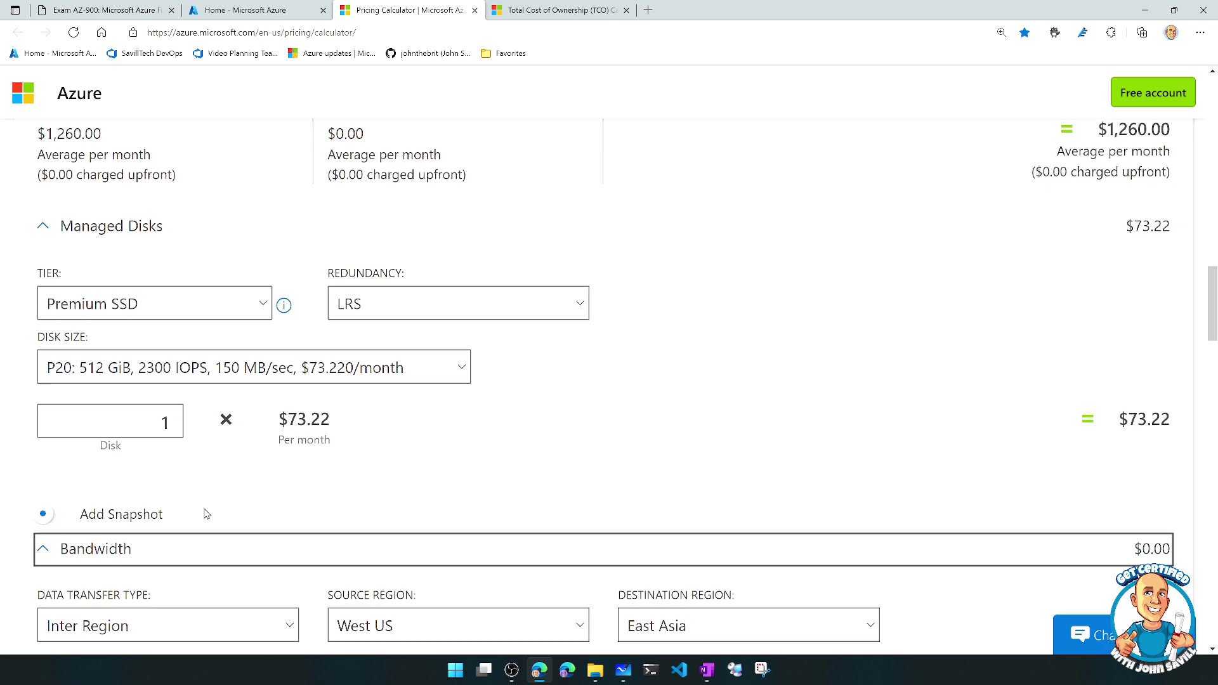
scroll(209, 508, down, 3)
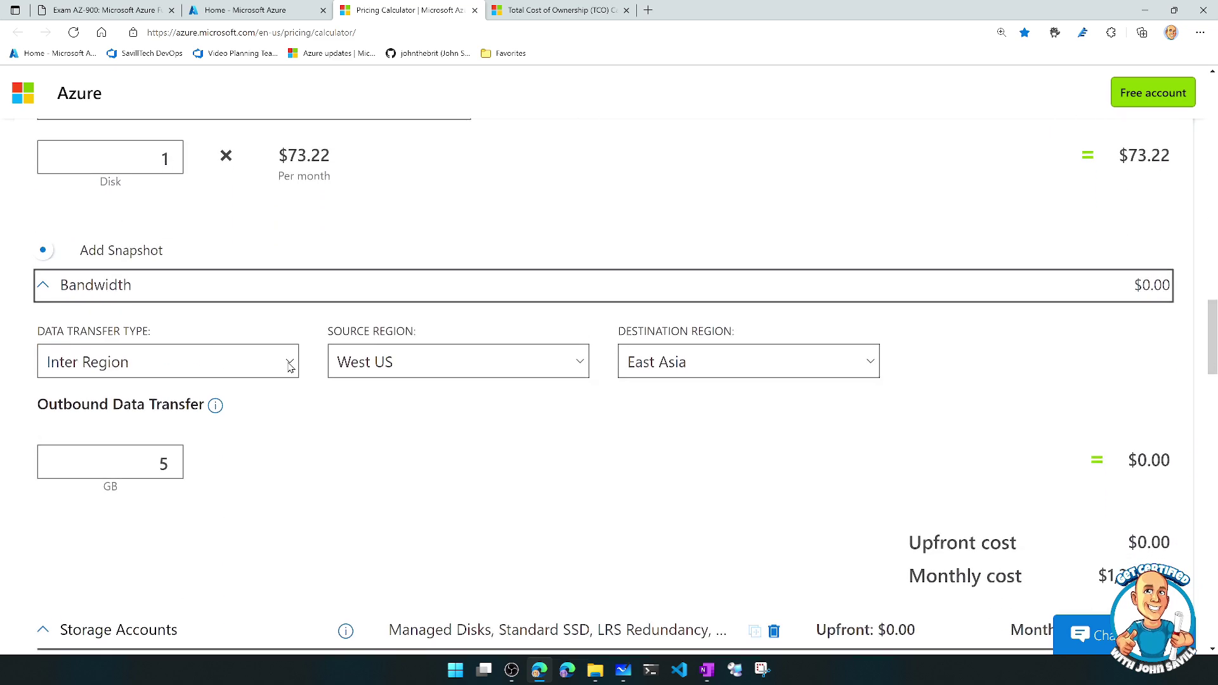
click(290, 367)
click(109, 424)
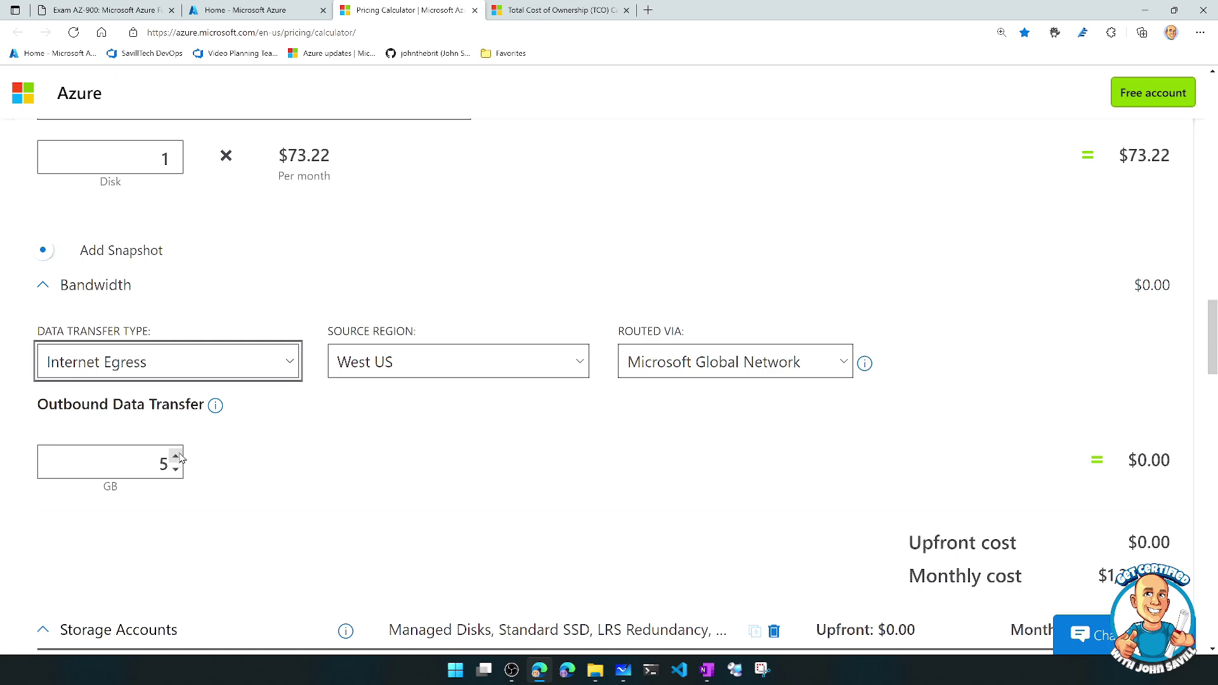
click(581, 363)
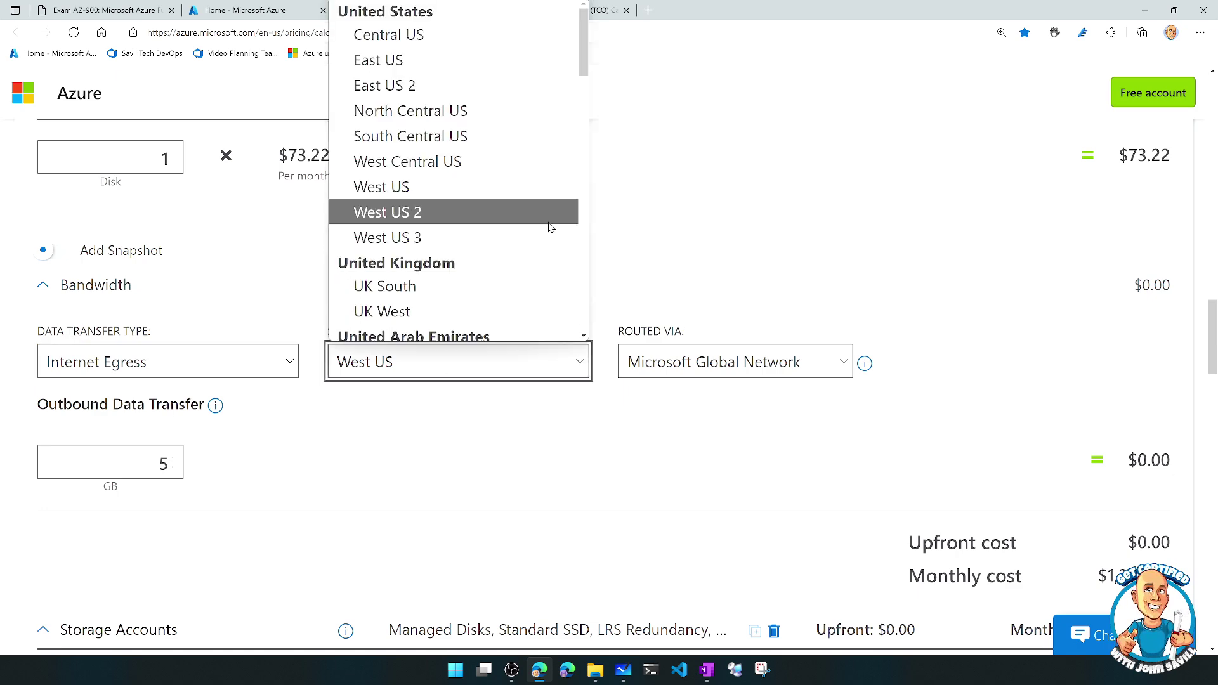
scroll(550, 232, down, 6)
scroll(552, 233, down, 9)
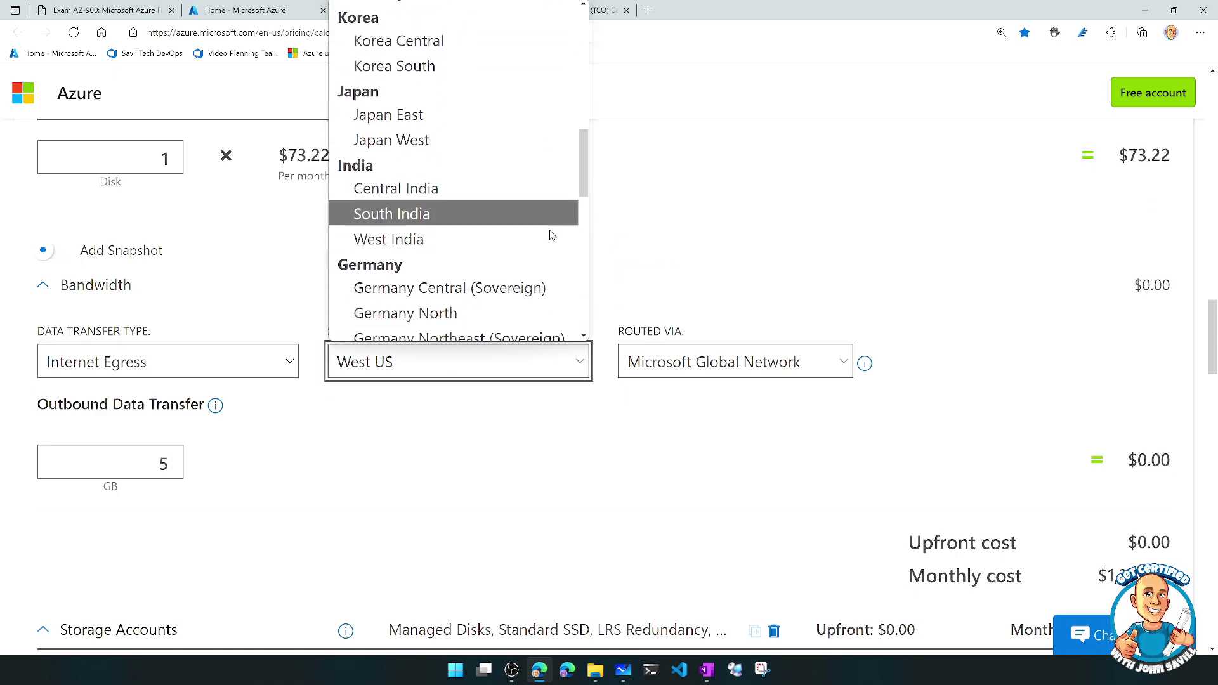
scroll(552, 238, down, 3)
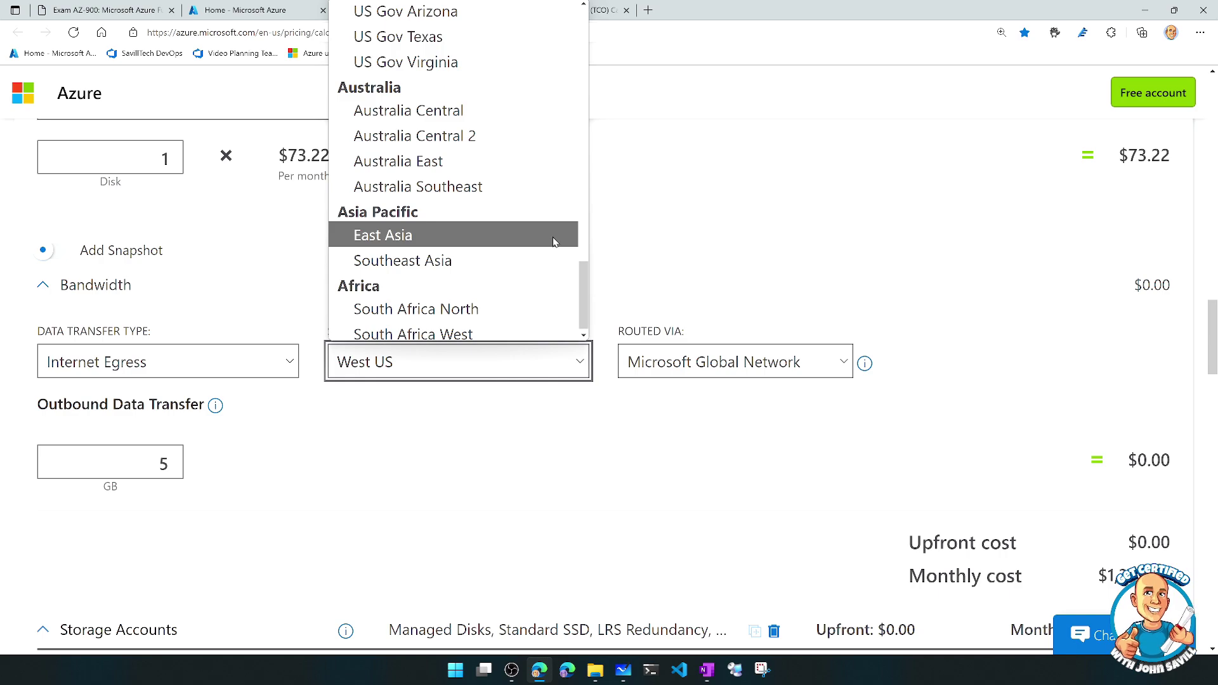
click(713, 231)
scroll(698, 261, up, 15)
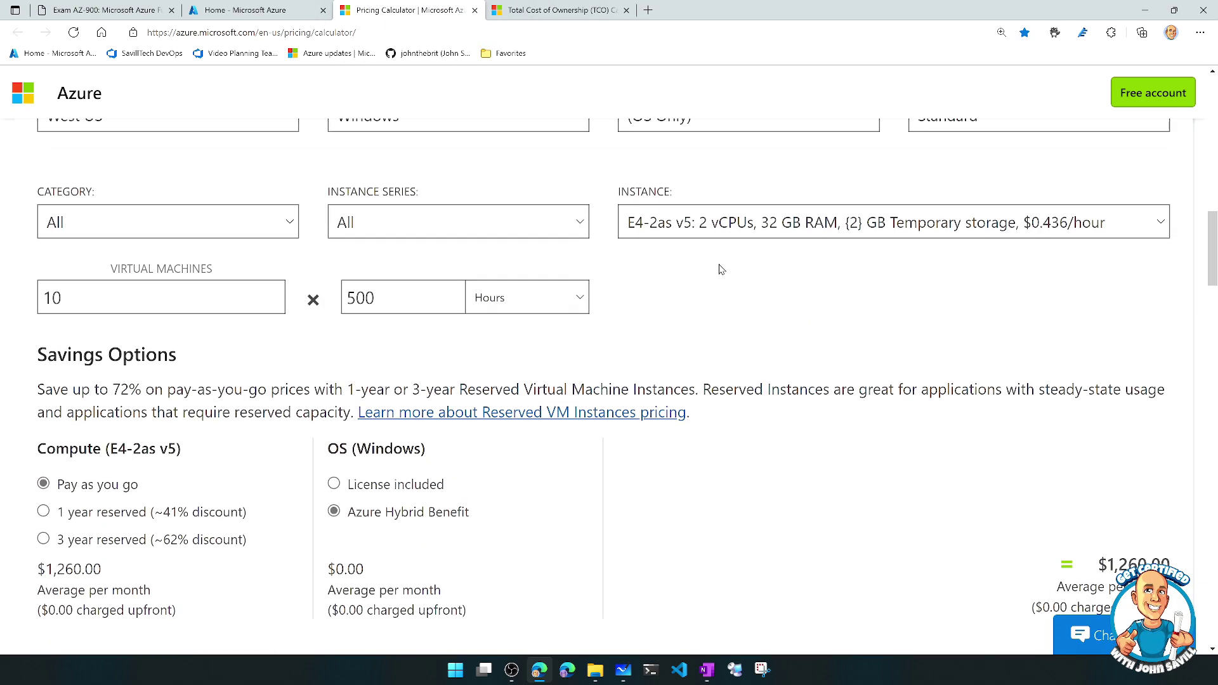
Delete 'disk' from the product search and scroll down to the Support section
scroll(714, 280, up, 10)
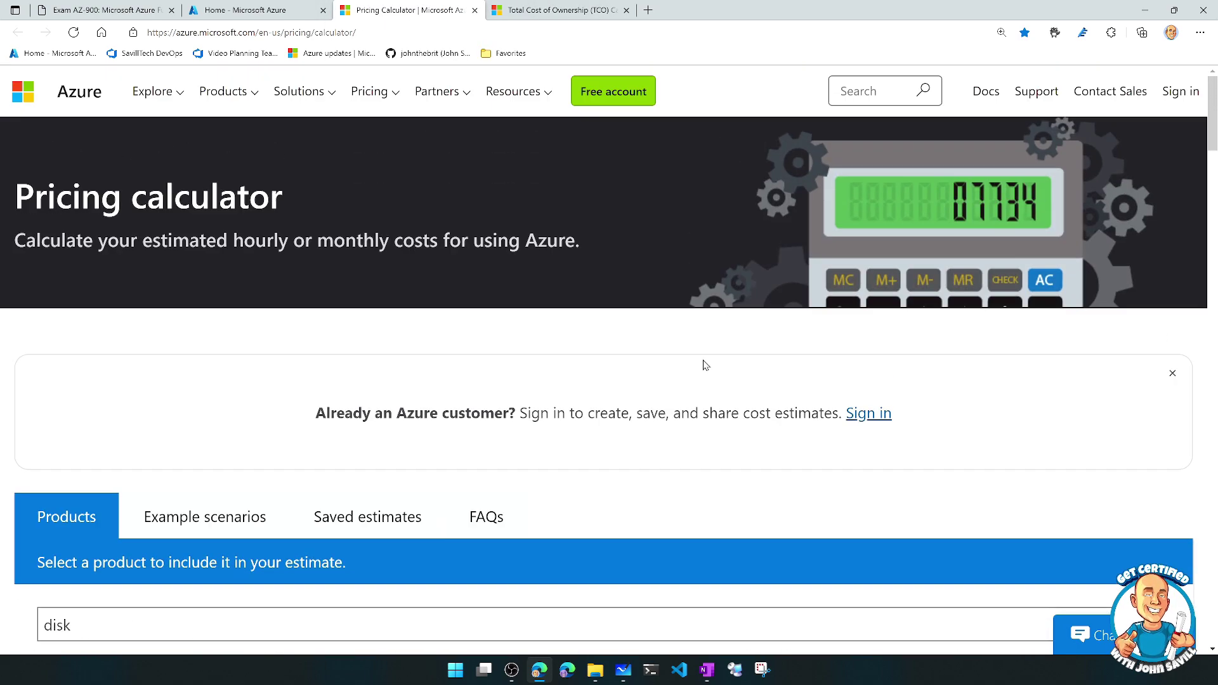
scroll(698, 368, down, 5)
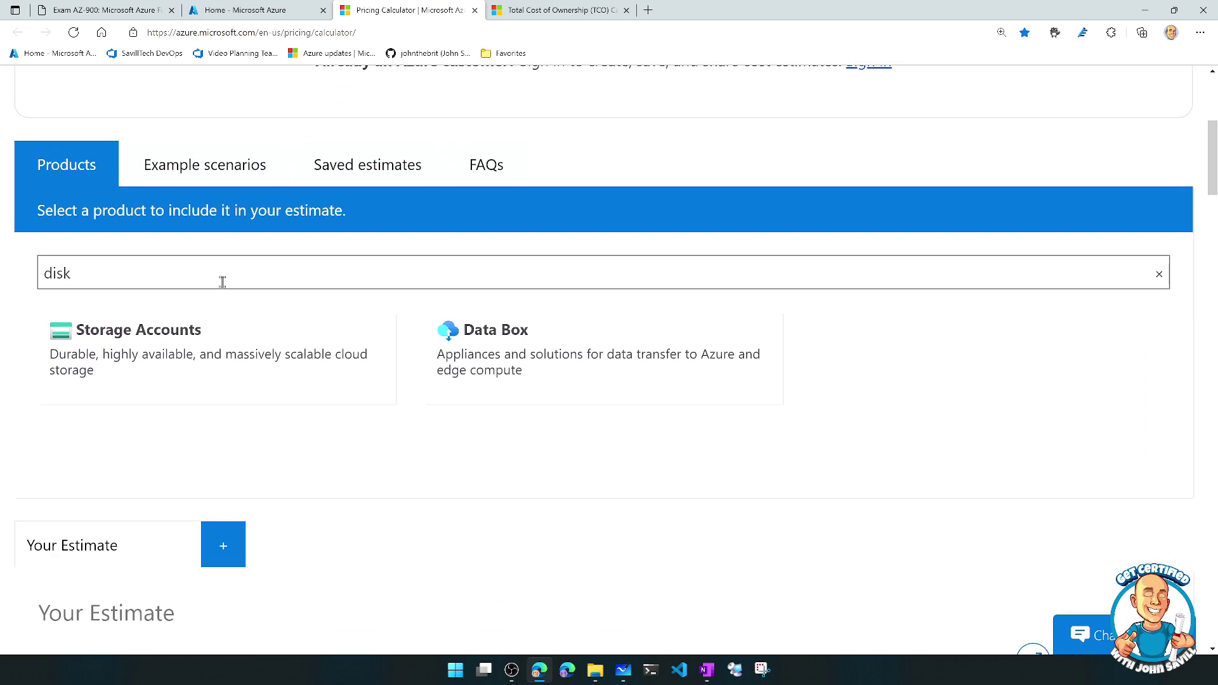
click(214, 275)
key(BackSpace)
key(BackSpace)
key(BackSpace)
key(BackSpace)
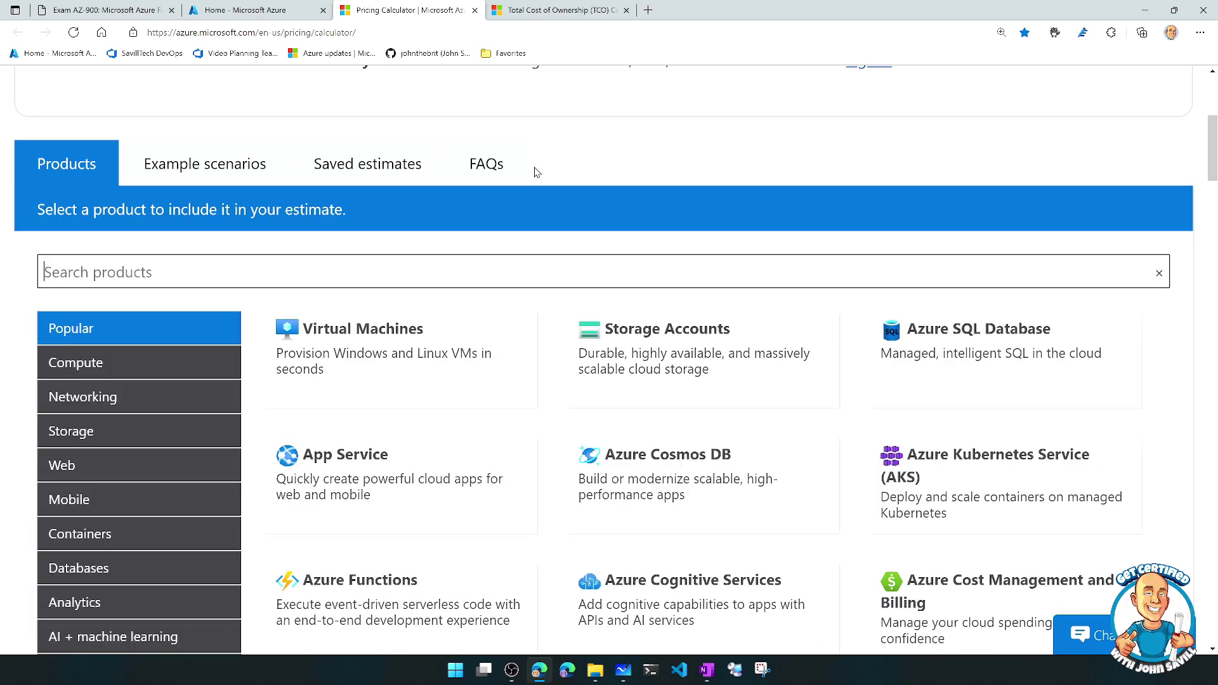
scroll(533, 171, down, 3)
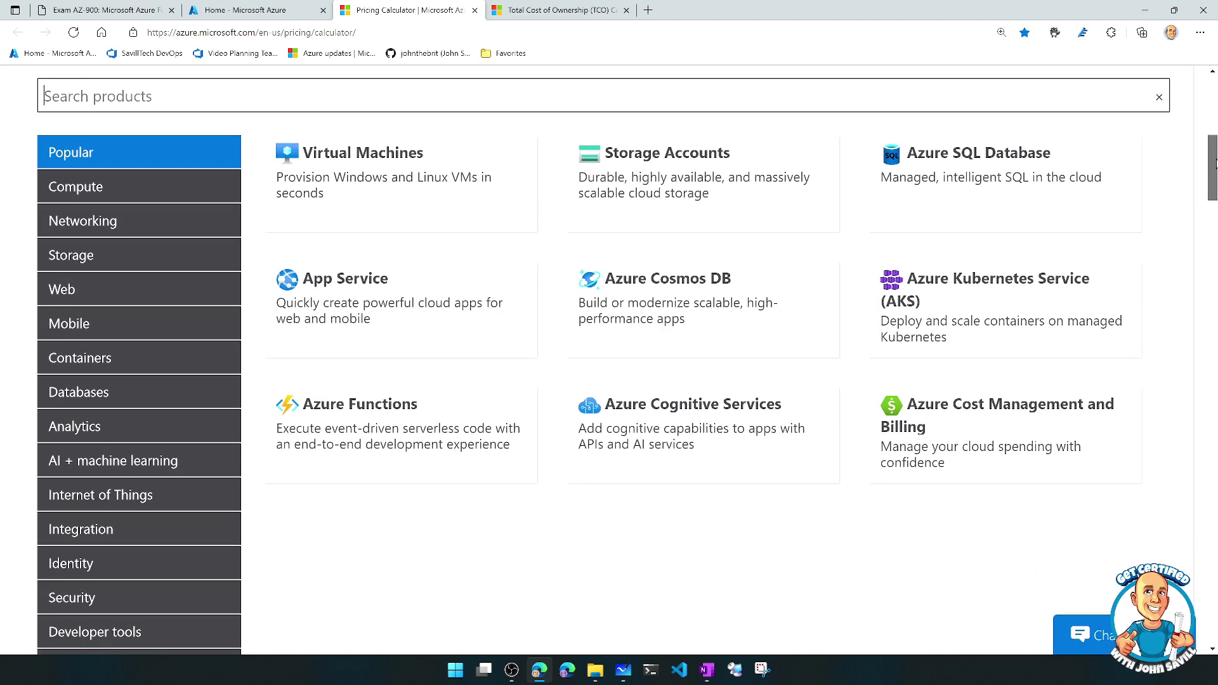
drag(1212, 169, 762, 498)
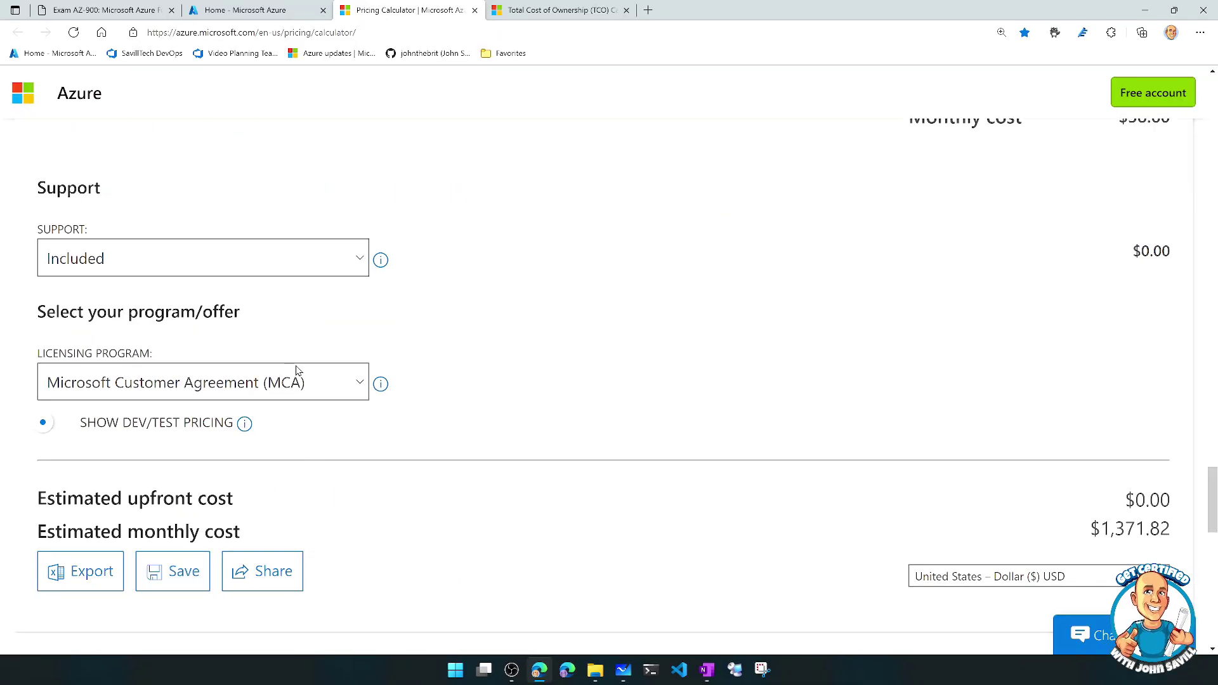
click(359, 390)
click(426, 345)
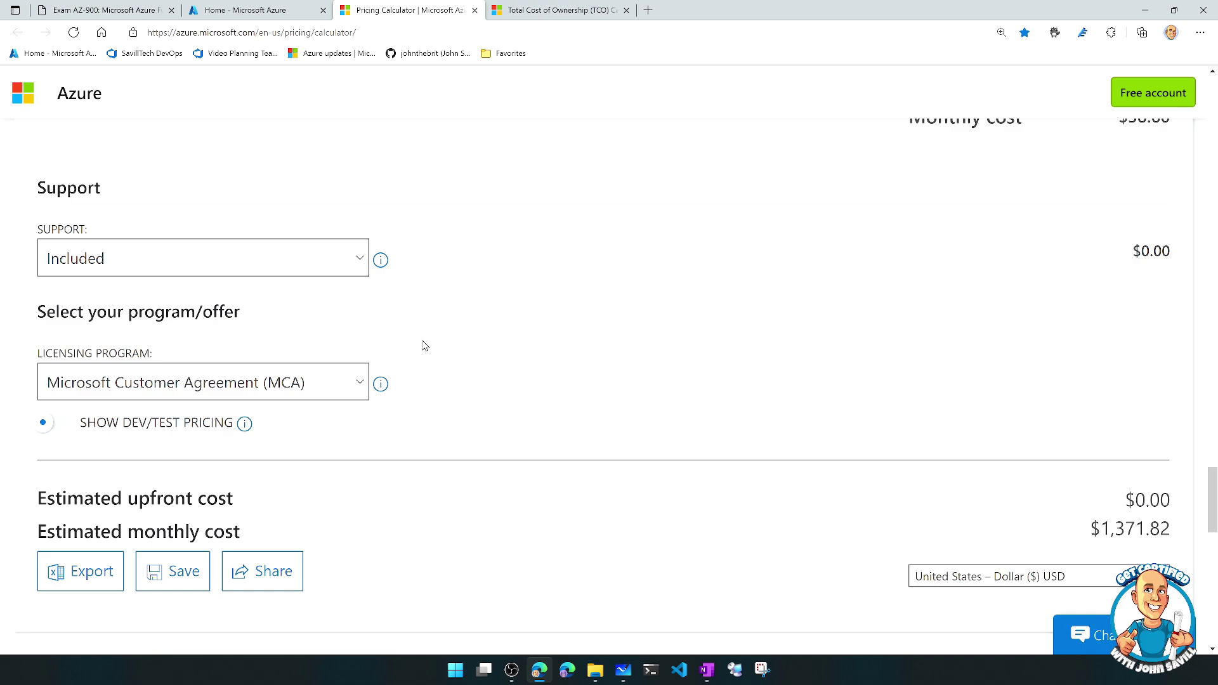
scroll(551, 347, down, 3)
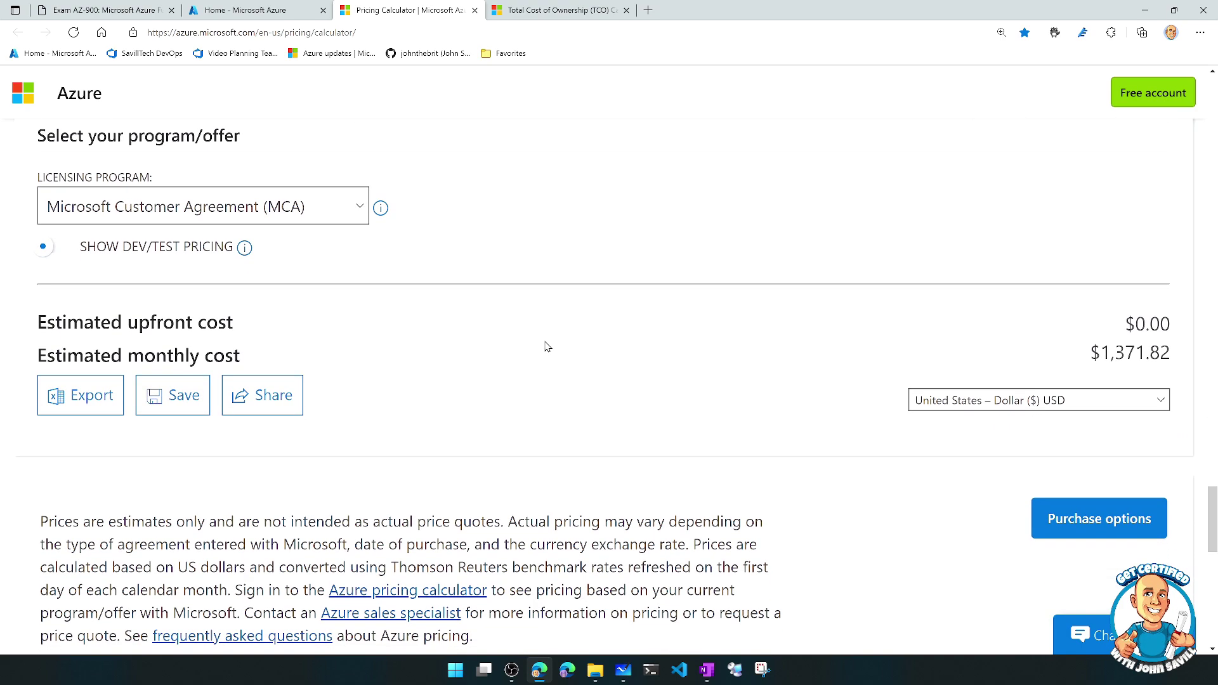
scroll(545, 346, up, 2)
scroll(546, 348, up, 2)
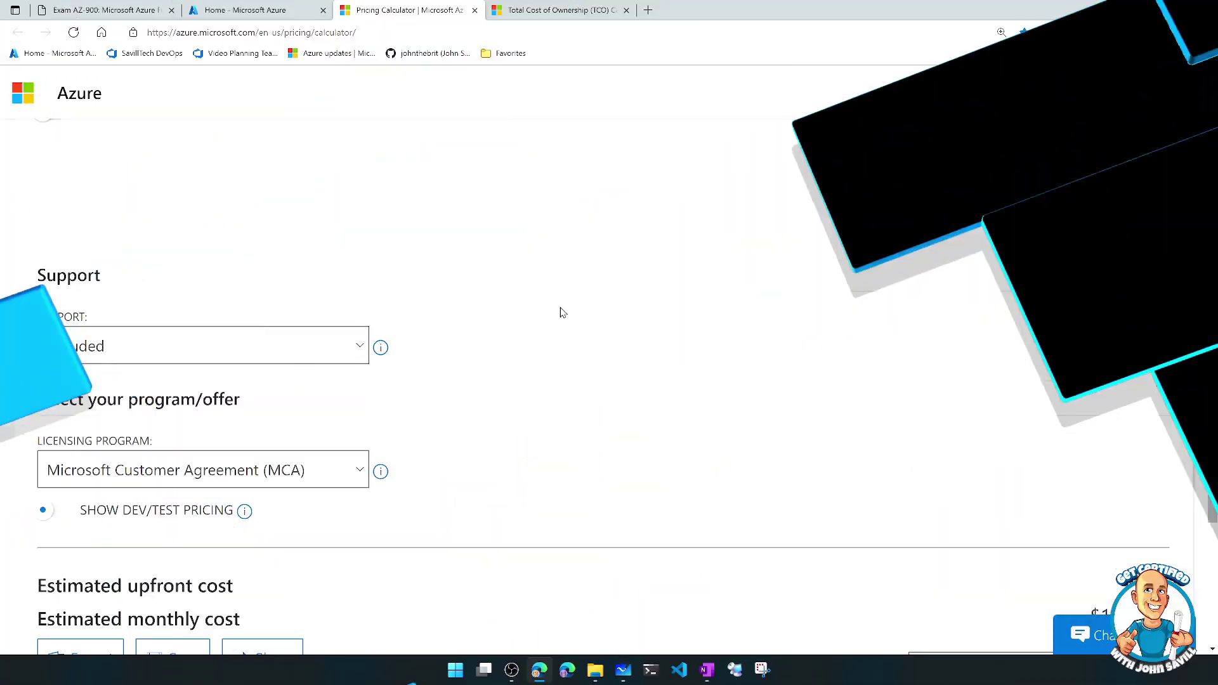
In the TCO Calculator, add a server workload with a Virtual Machines environment
click(552, 11)
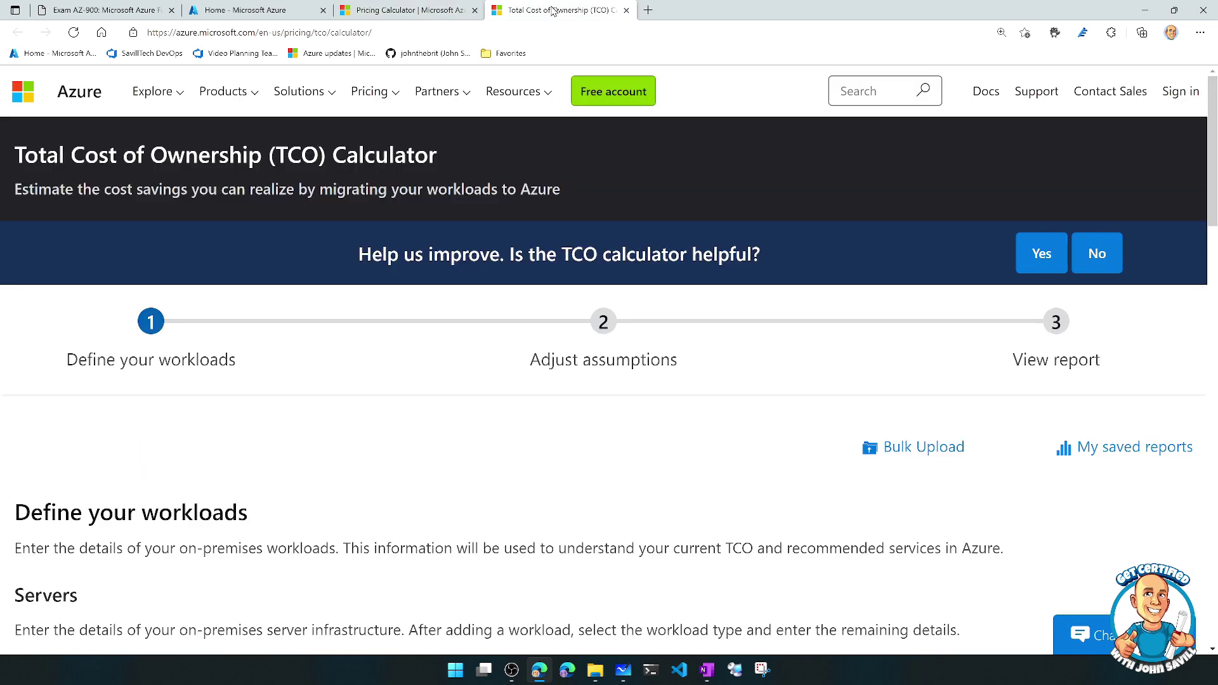
scroll(426, 228, down, 2)
scroll(431, 220, down, 1)
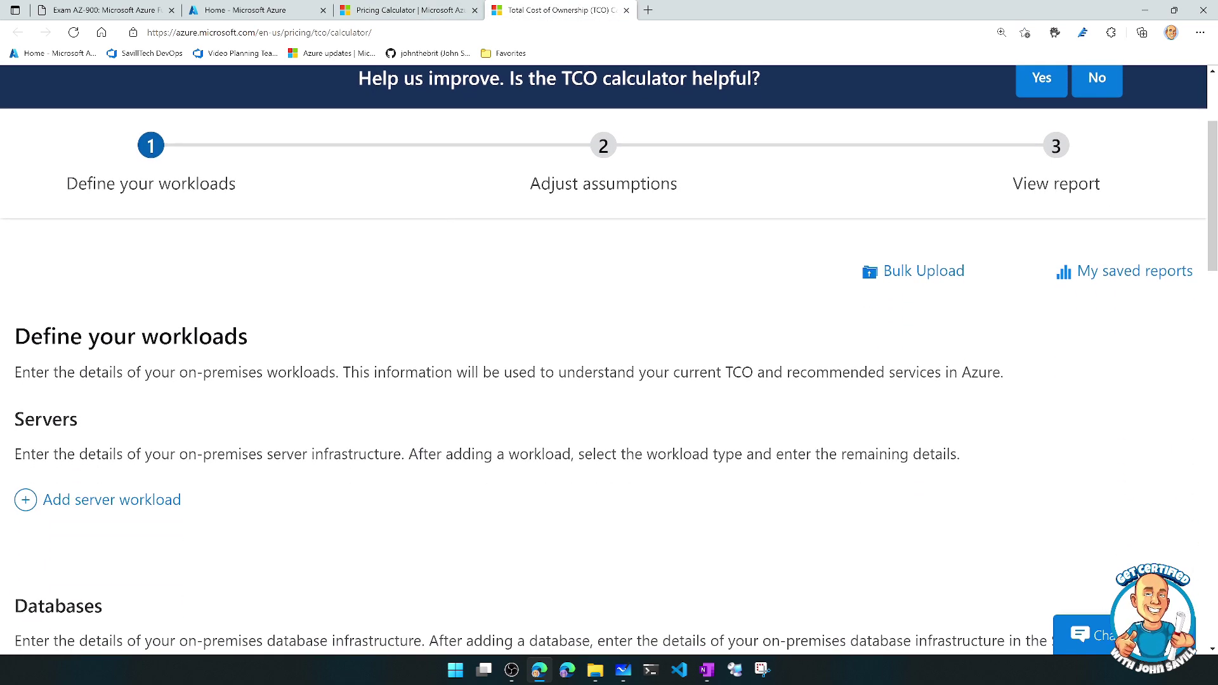
key(alt+Tab)
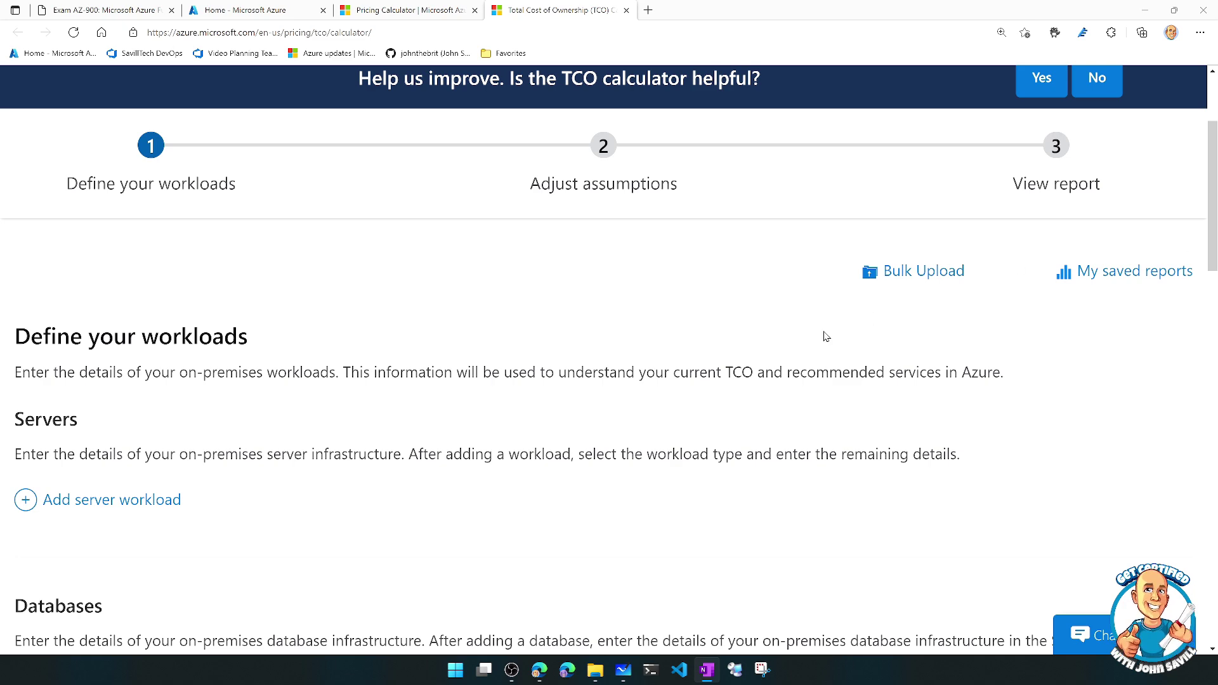
scroll(375, 419, down, 3)
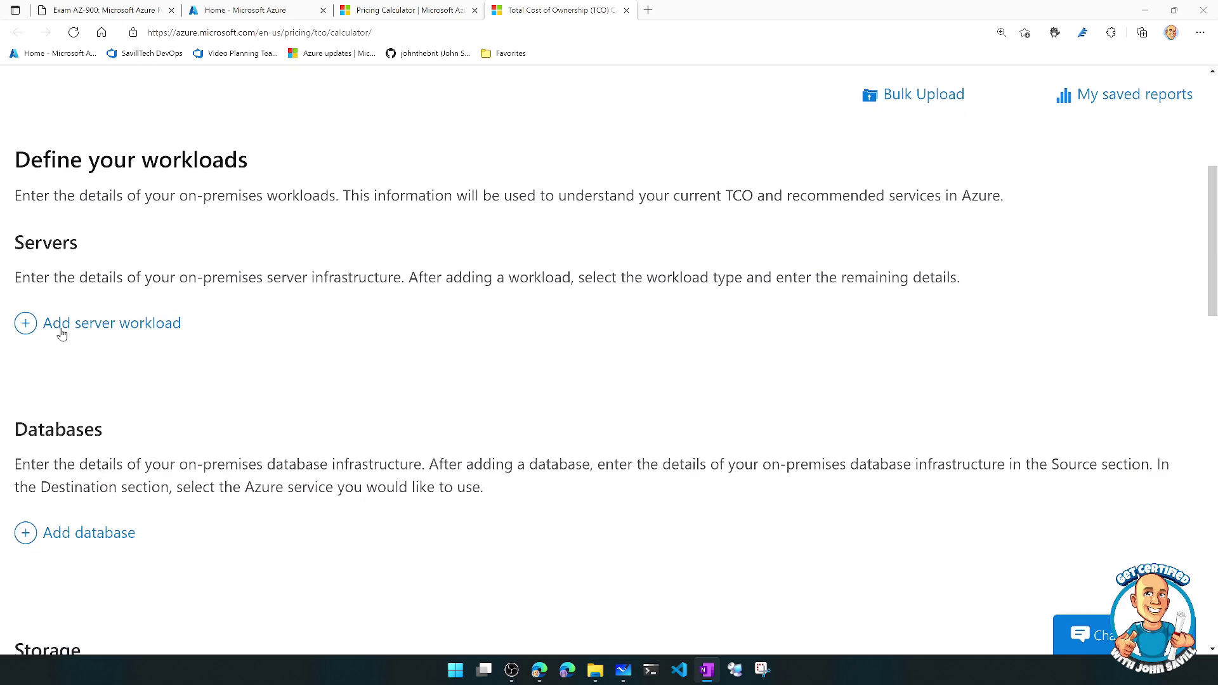
click(48, 325)
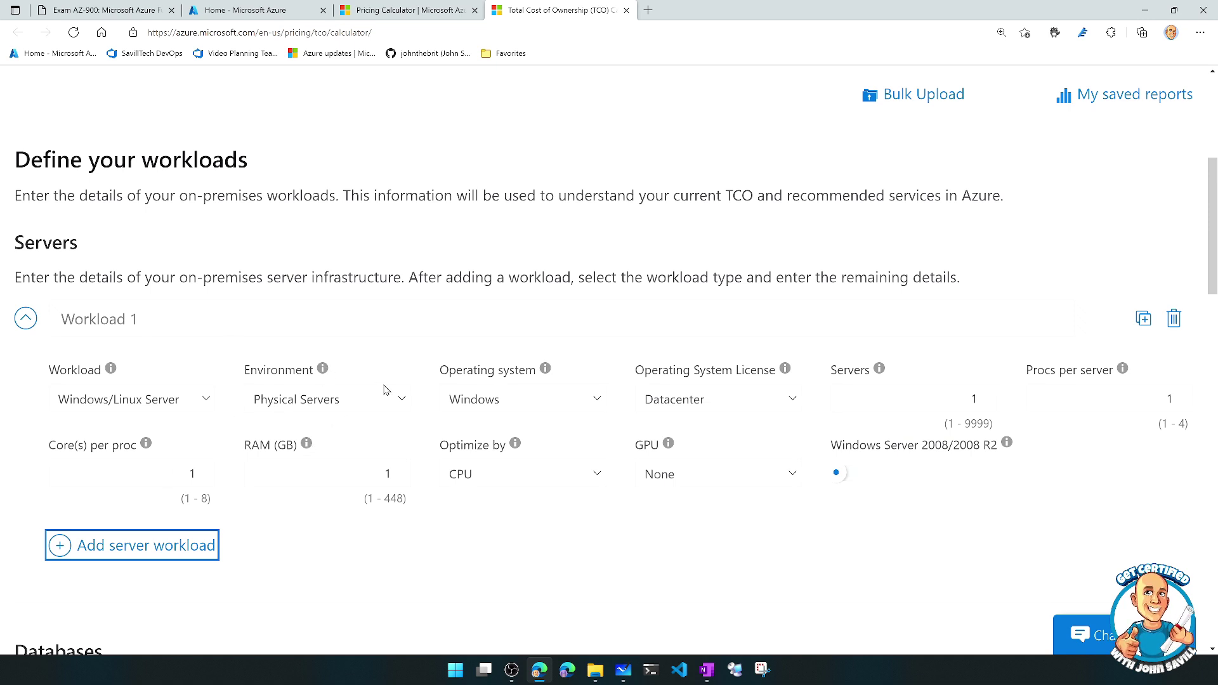
click(394, 401)
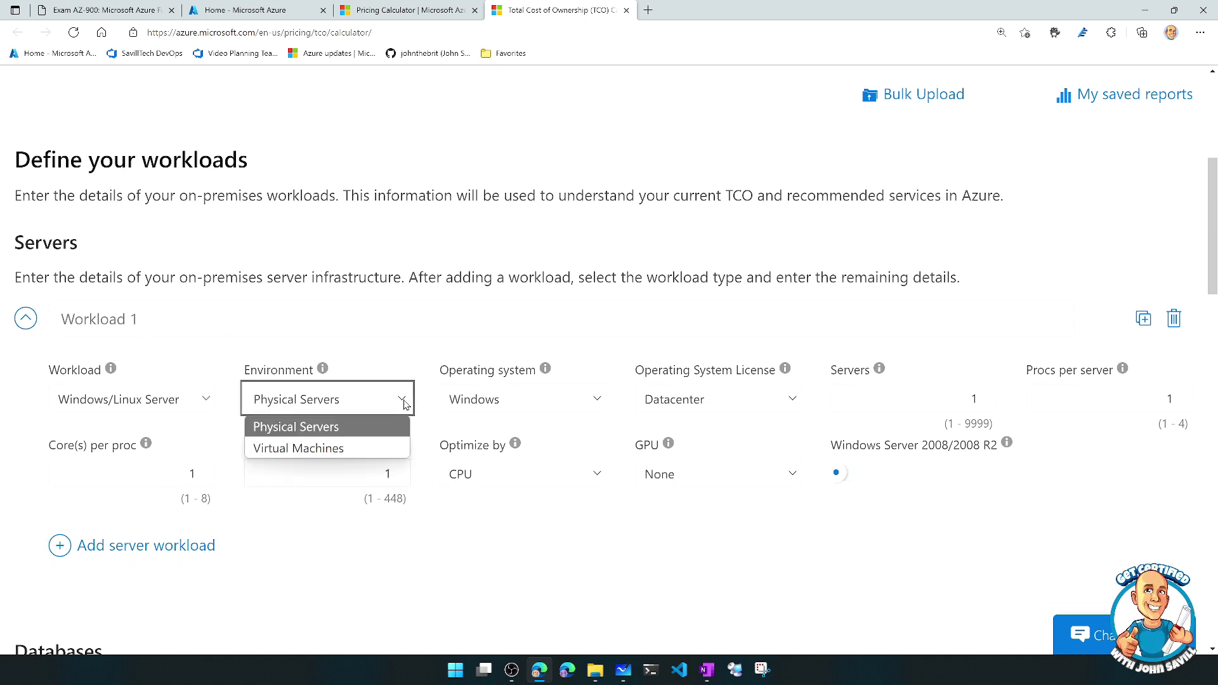
click(324, 451)
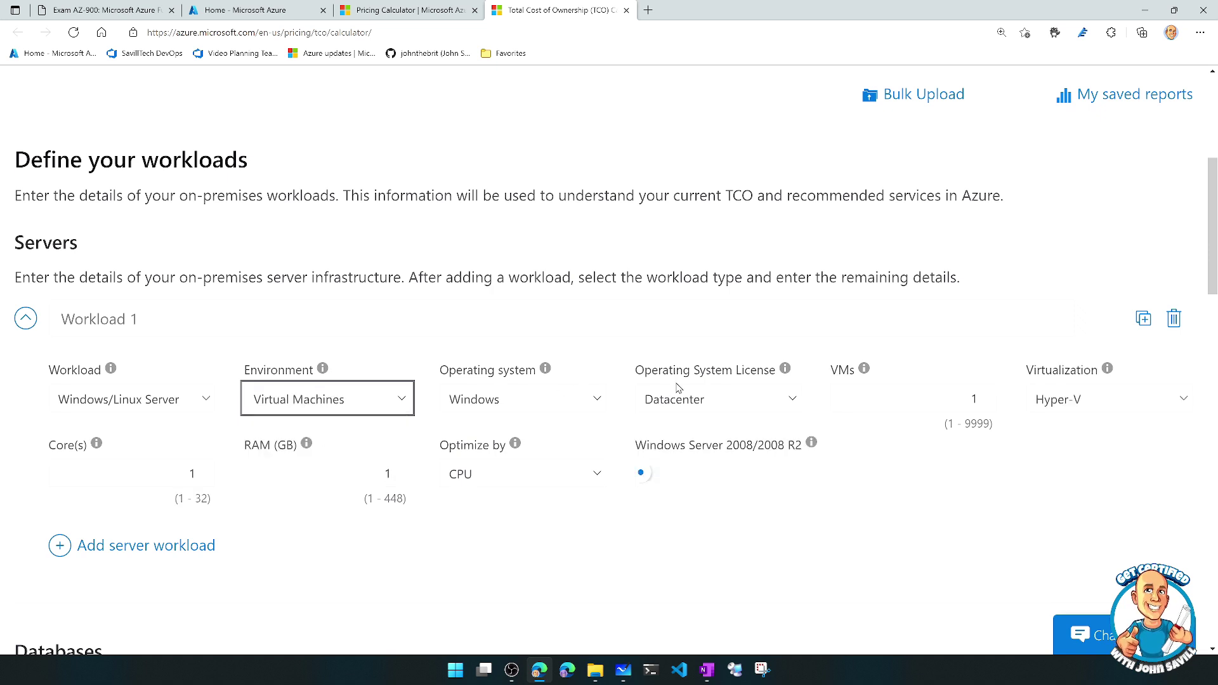
Set the workload to 10 VMware VMs with 8 cores and 16 GB RAM each
click(985, 394)
click(985, 395)
click(985, 395)
click(985, 395)
click(985, 394)
click(985, 395)
click(985, 395)
click(985, 394)
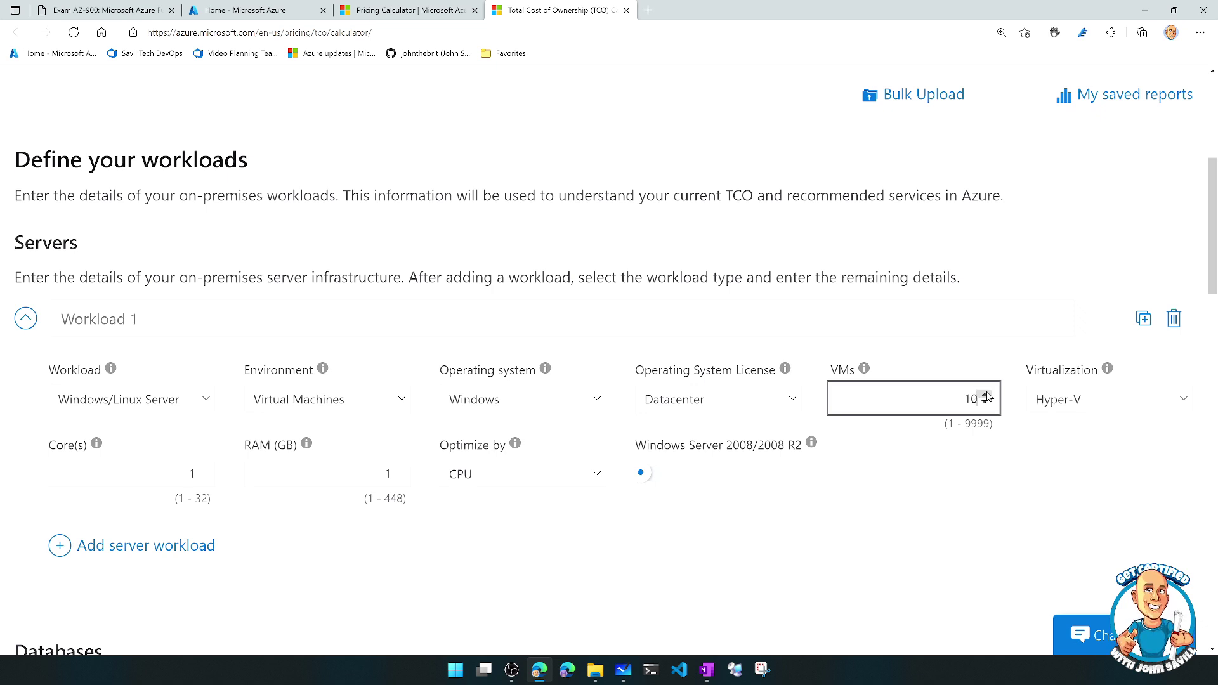
click(1082, 402)
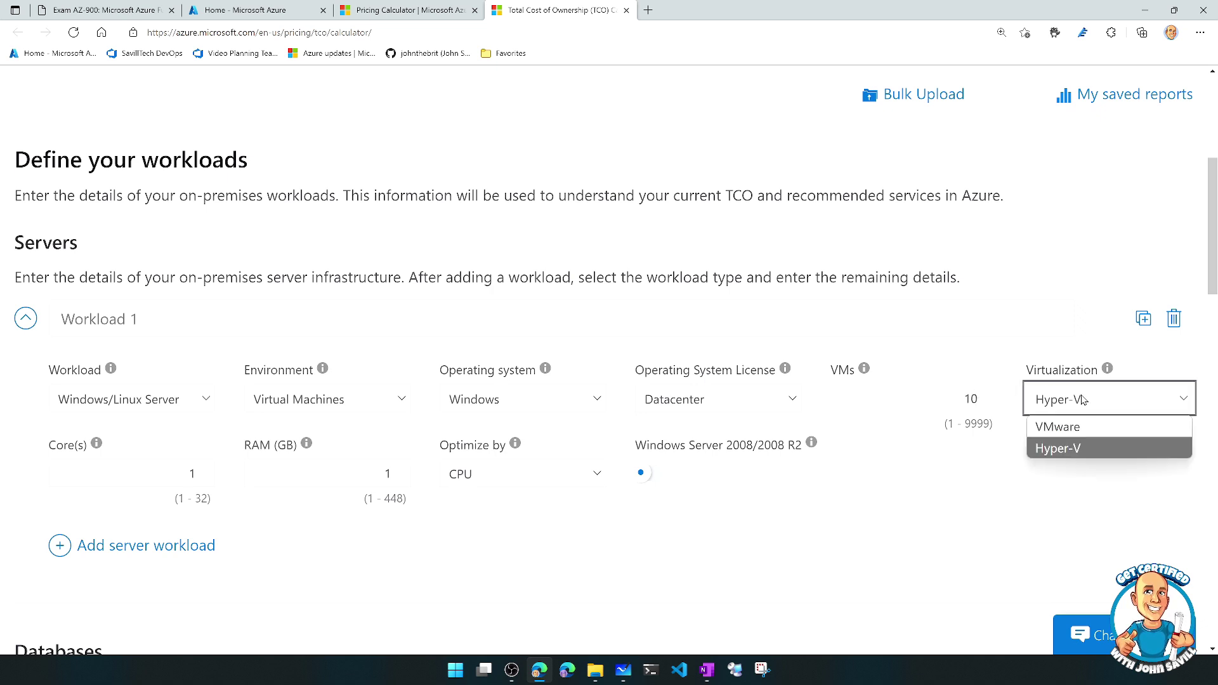
click(1071, 429)
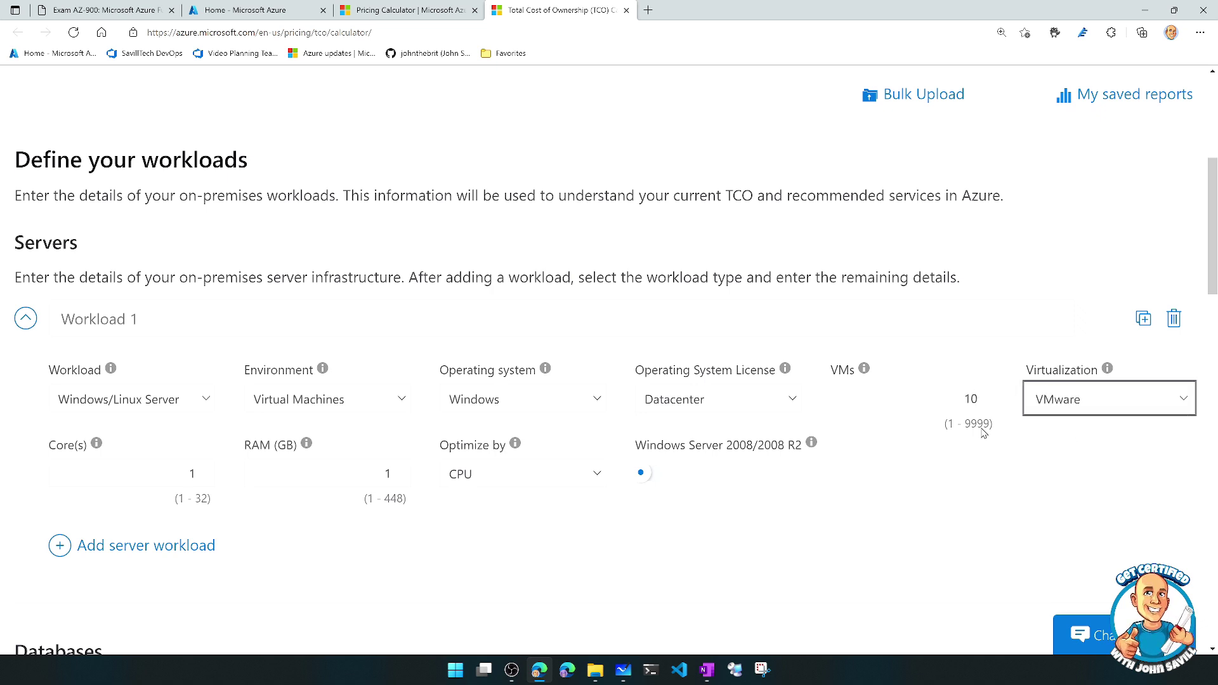
click(202, 470)
click(202, 470)
click(201, 470)
click(202, 470)
click(202, 470)
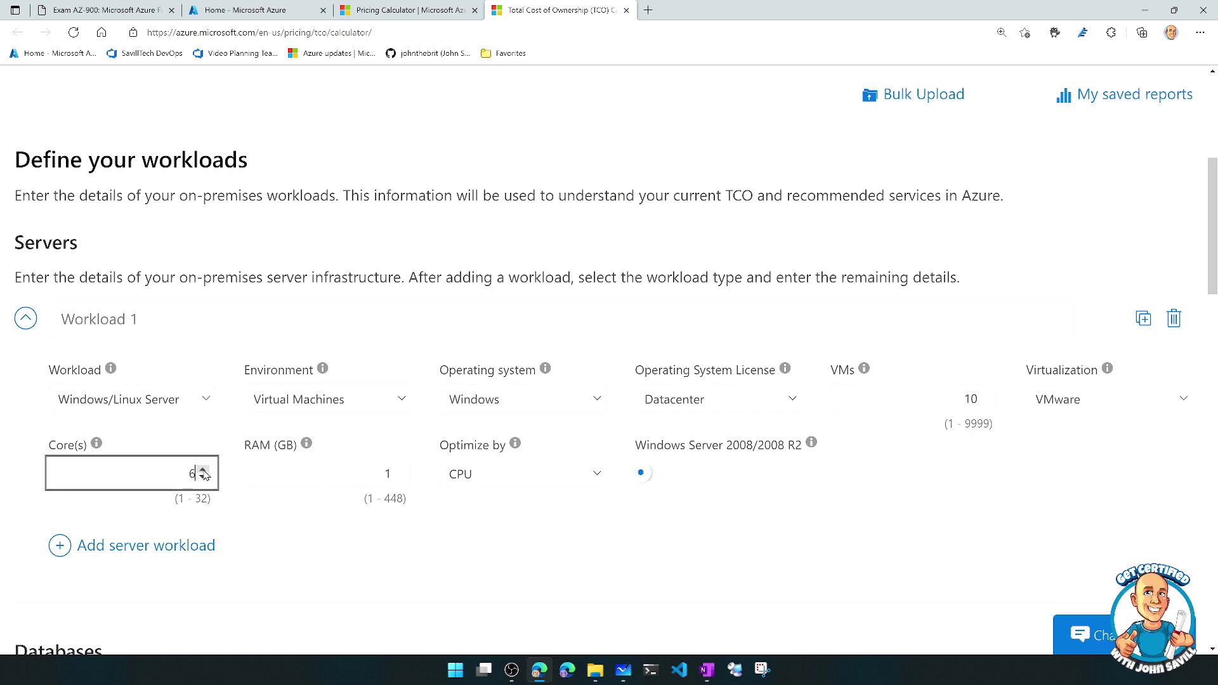
click(399, 471)
click(398, 471)
click(398, 470)
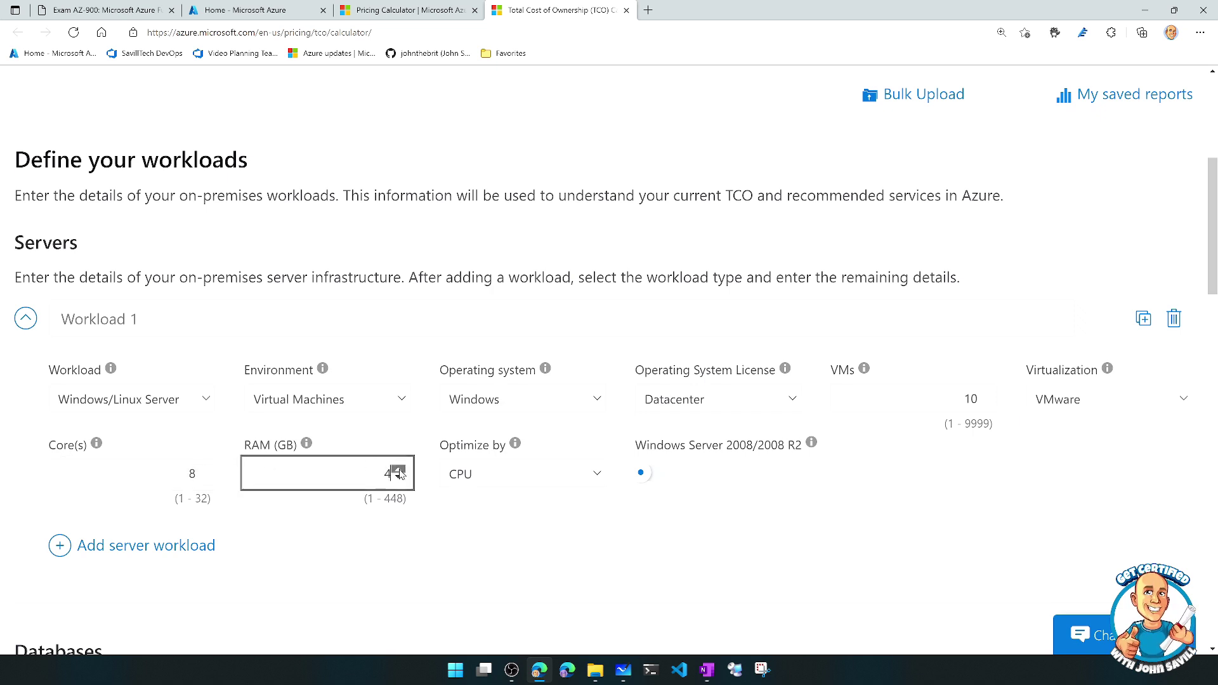
click(399, 470)
click(398, 470)
click(398, 471)
click(399, 470)
click(399, 470)
click(399, 470)
click(398, 471)
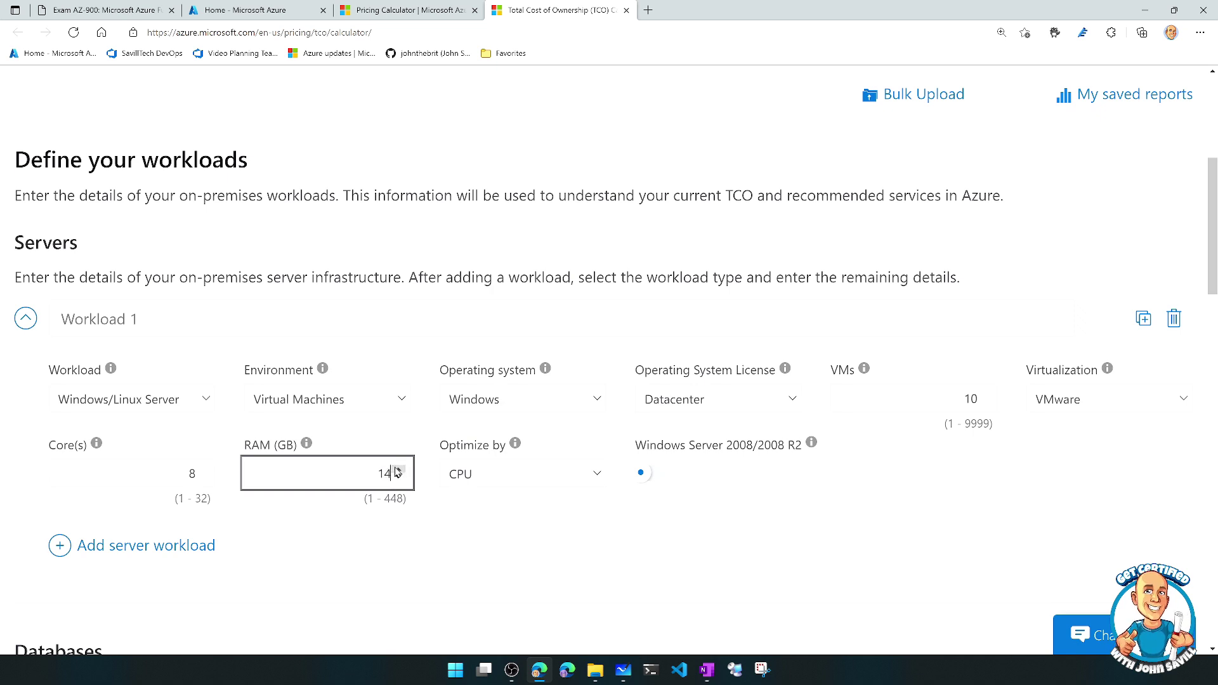
click(398, 470)
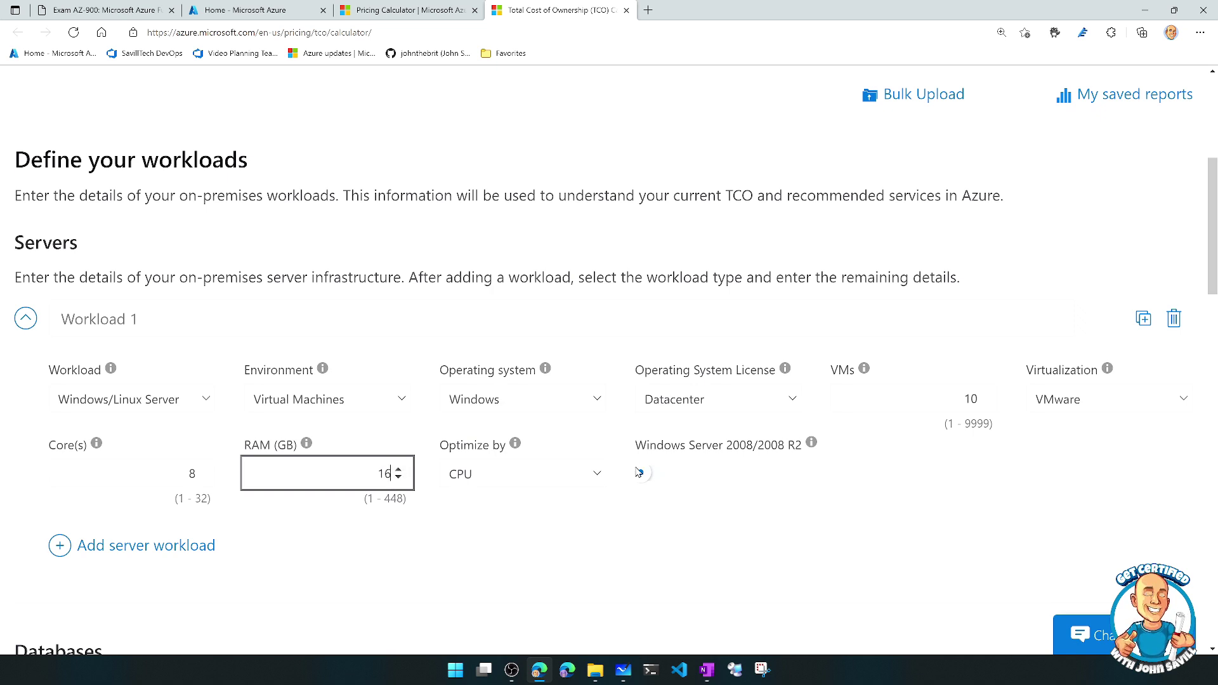
Add a SQL Server database workload and a 1 TB Local Disk/SAN storage workload
scroll(185, 449, down, 1)
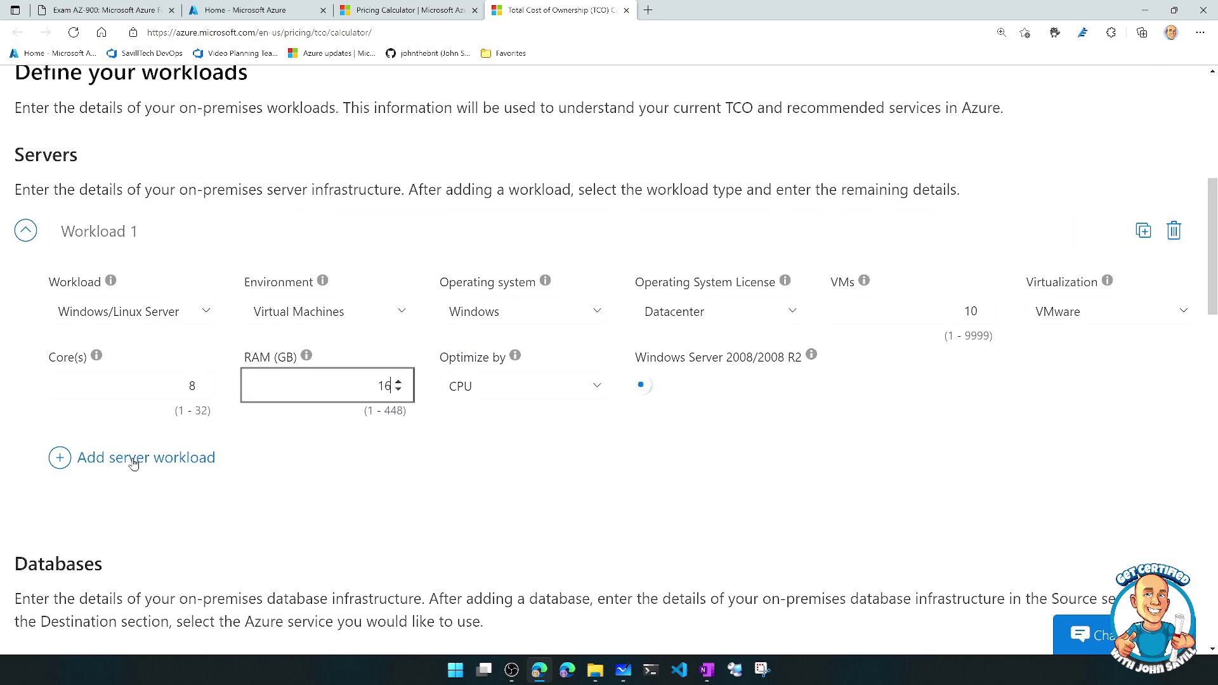
scroll(108, 457, down, 5)
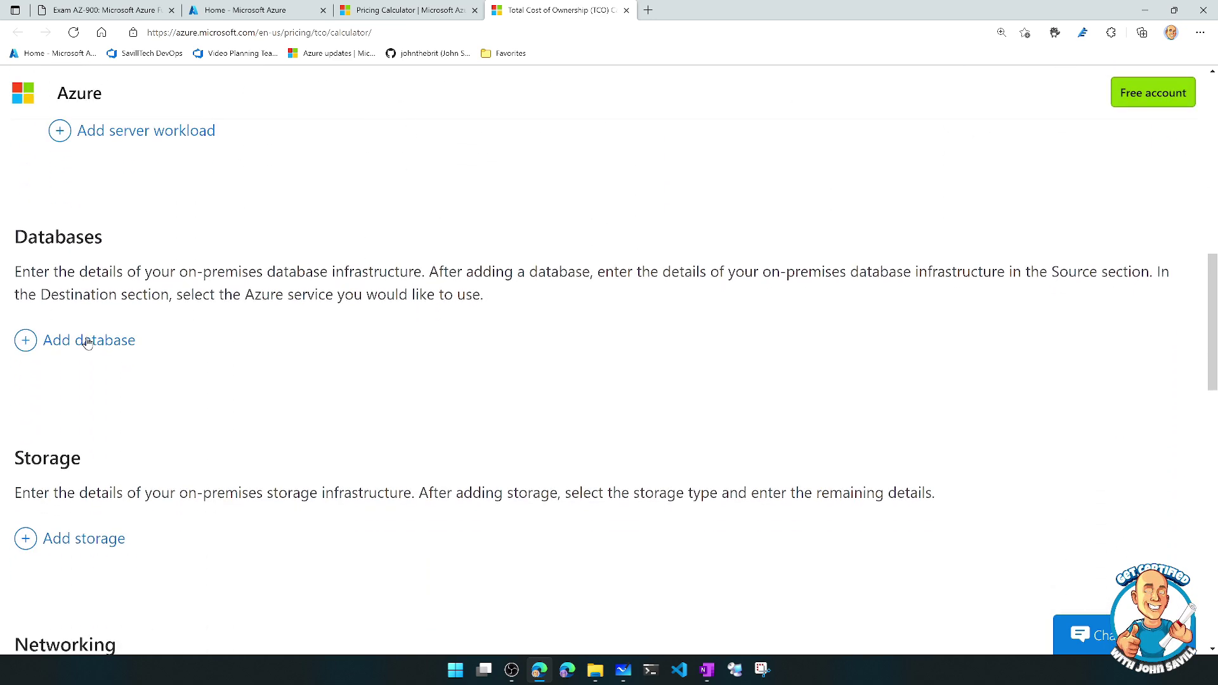
click(80, 317)
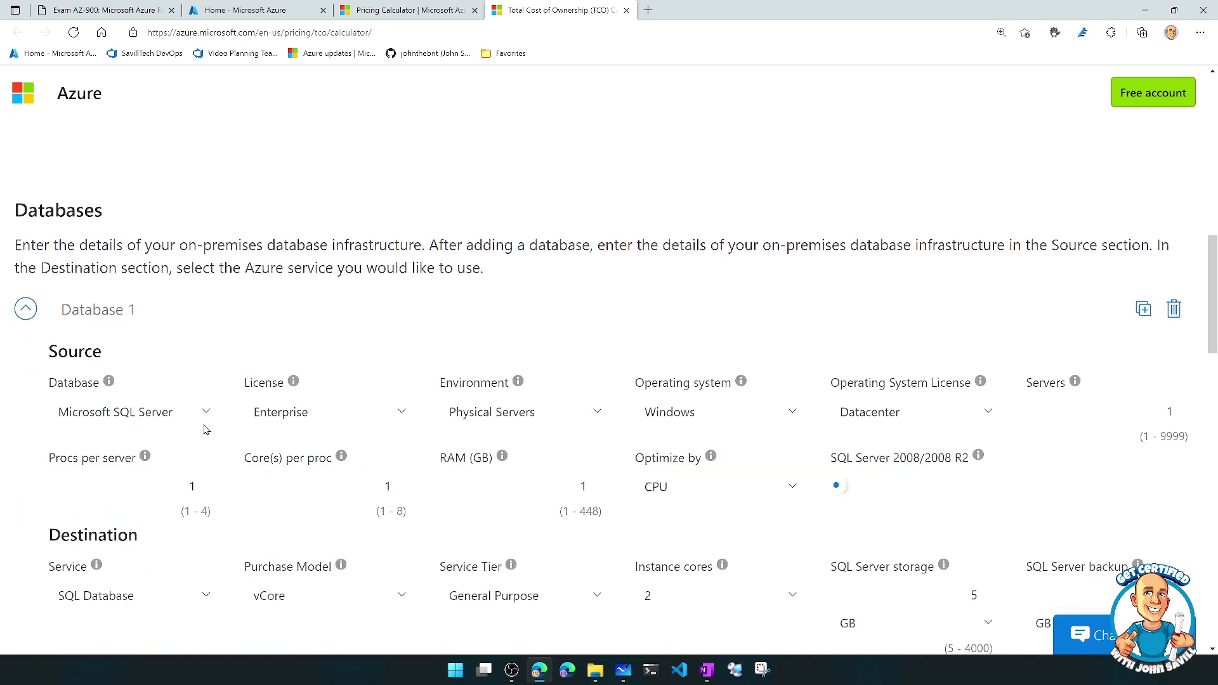
scroll(362, 386, down, 6)
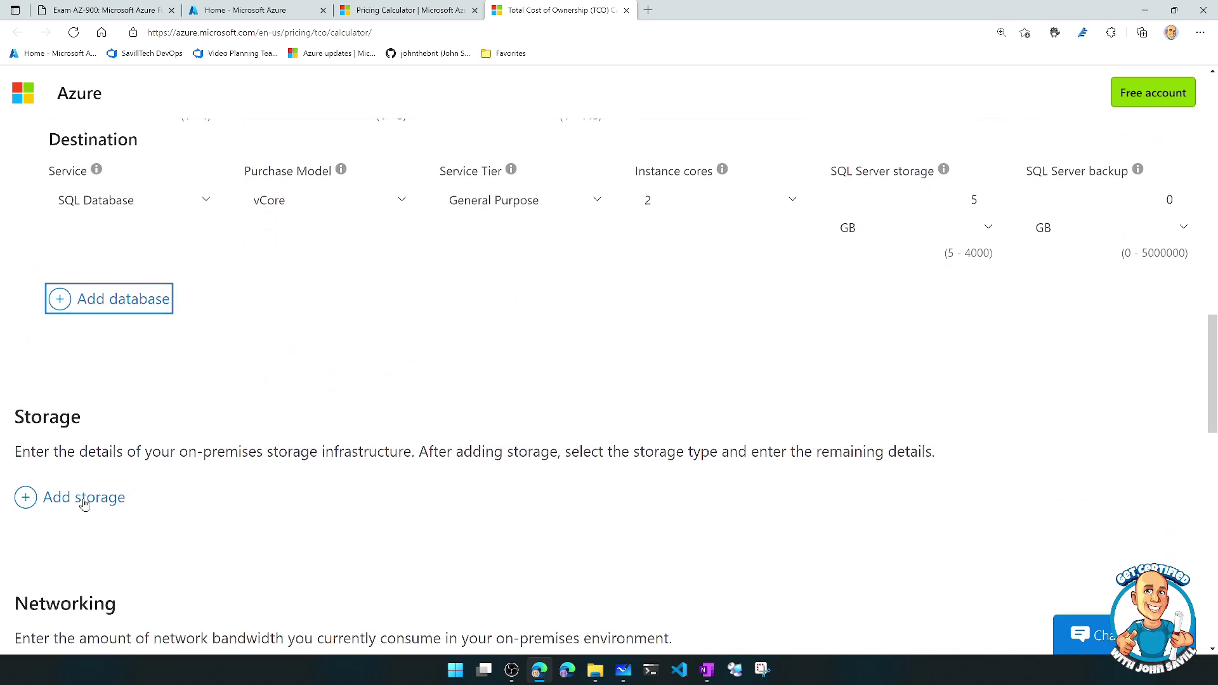
click(82, 466)
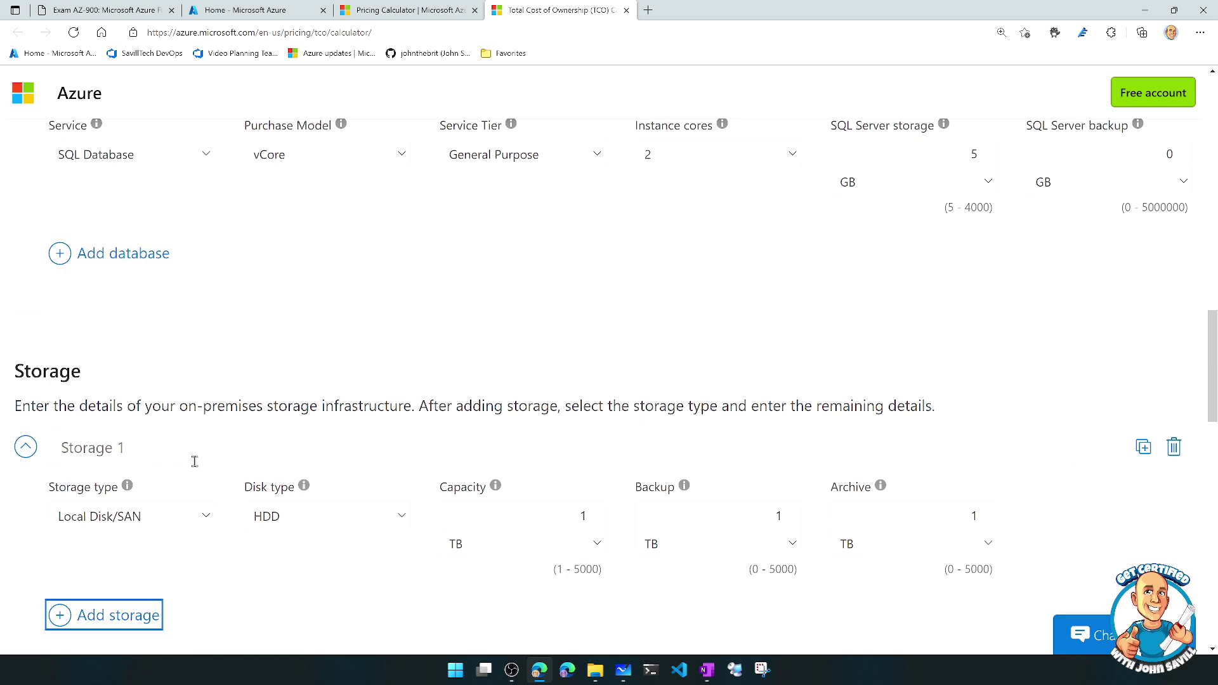
click(200, 518)
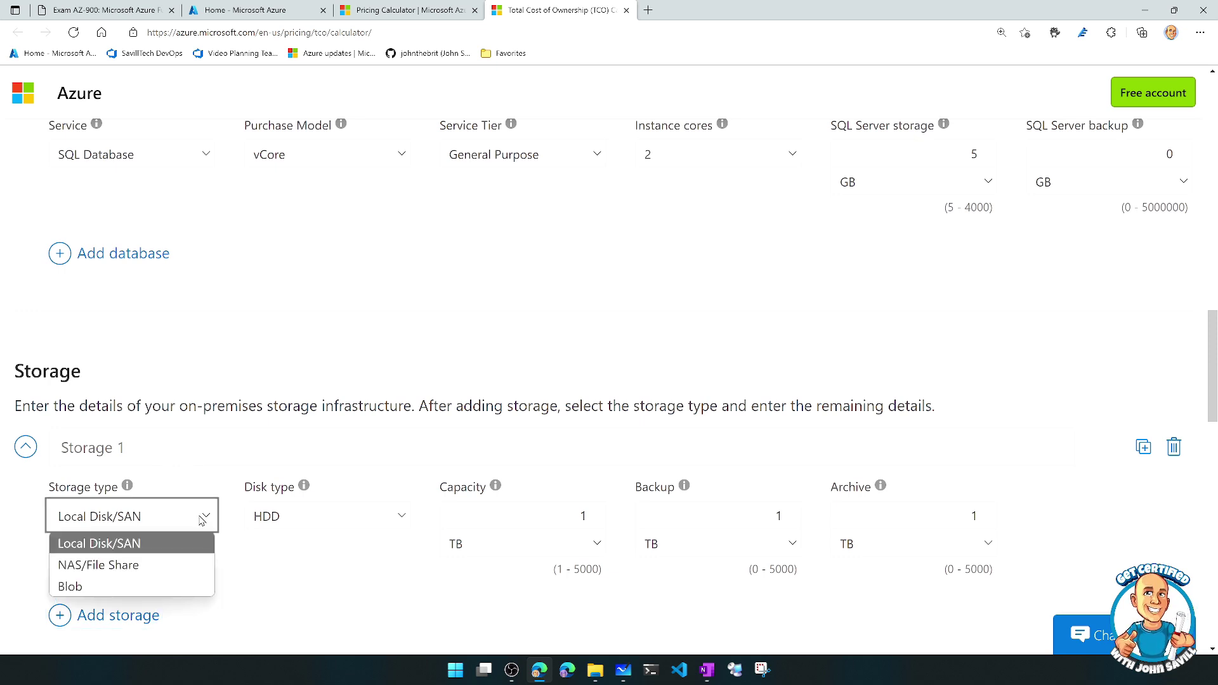
click(324, 573)
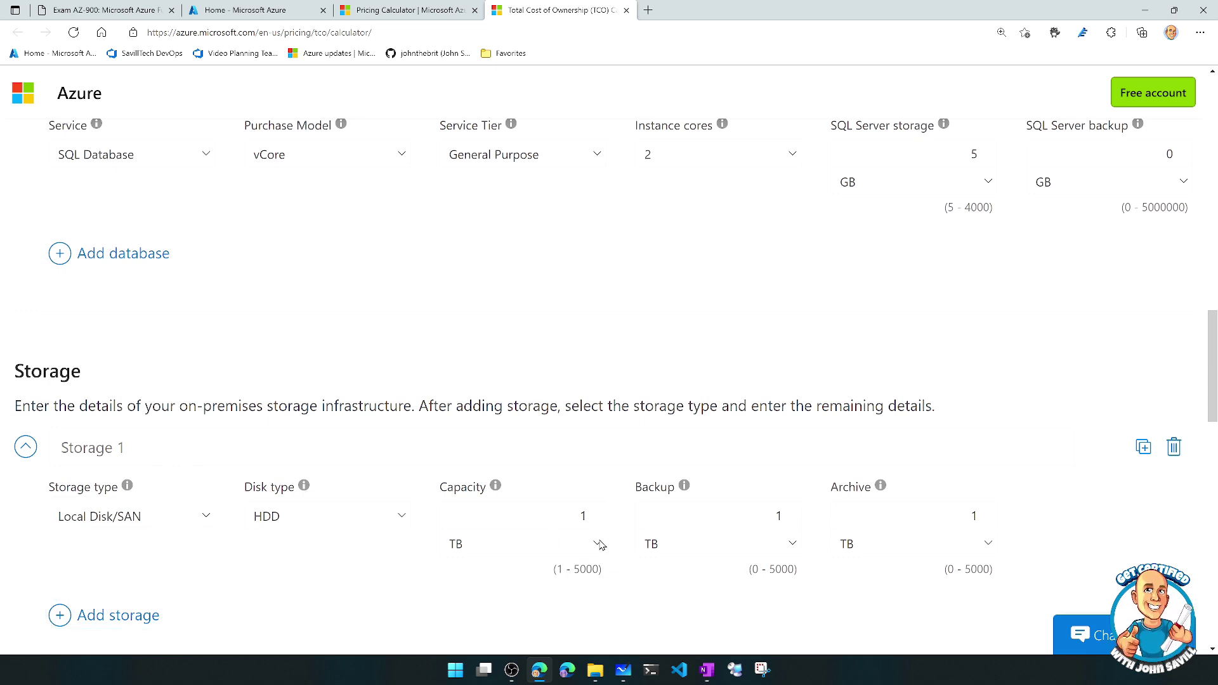
Set the outbound bandwidth unit to TB
scroll(484, 470, down, 4)
scroll(121, 544, down, 1)
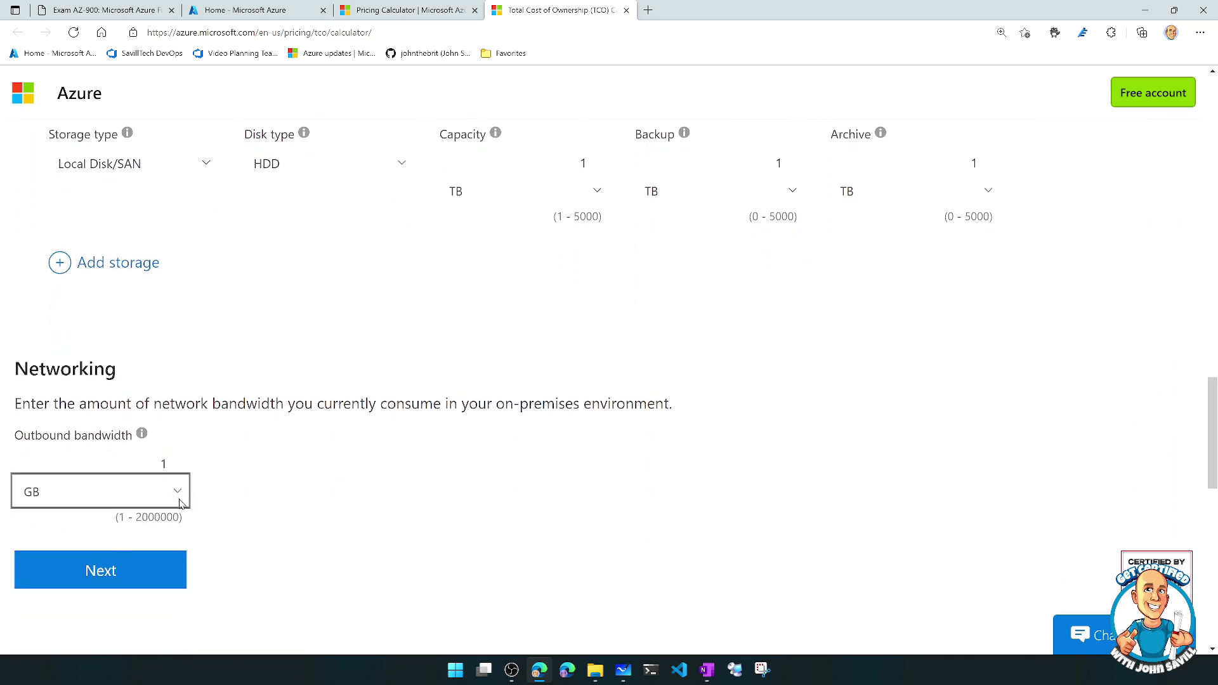
click(180, 499)
click(128, 540)
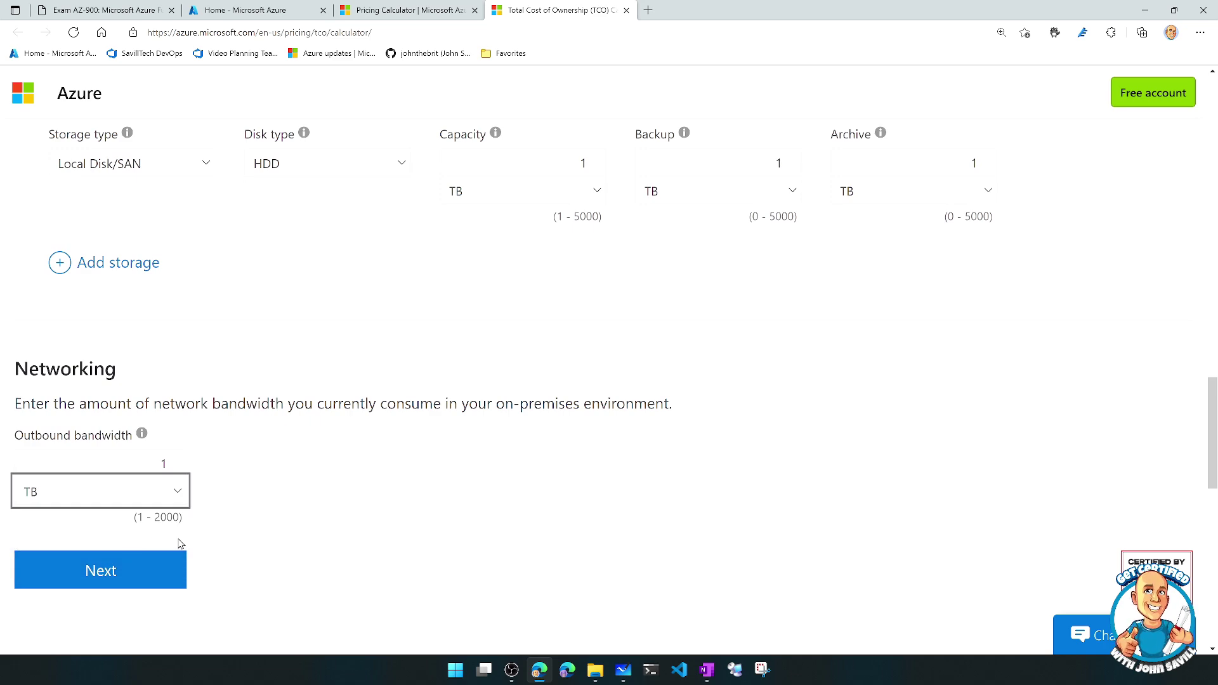
Review the default Adjust assumptions values and generate the 5-year East US TCO report
click(150, 575)
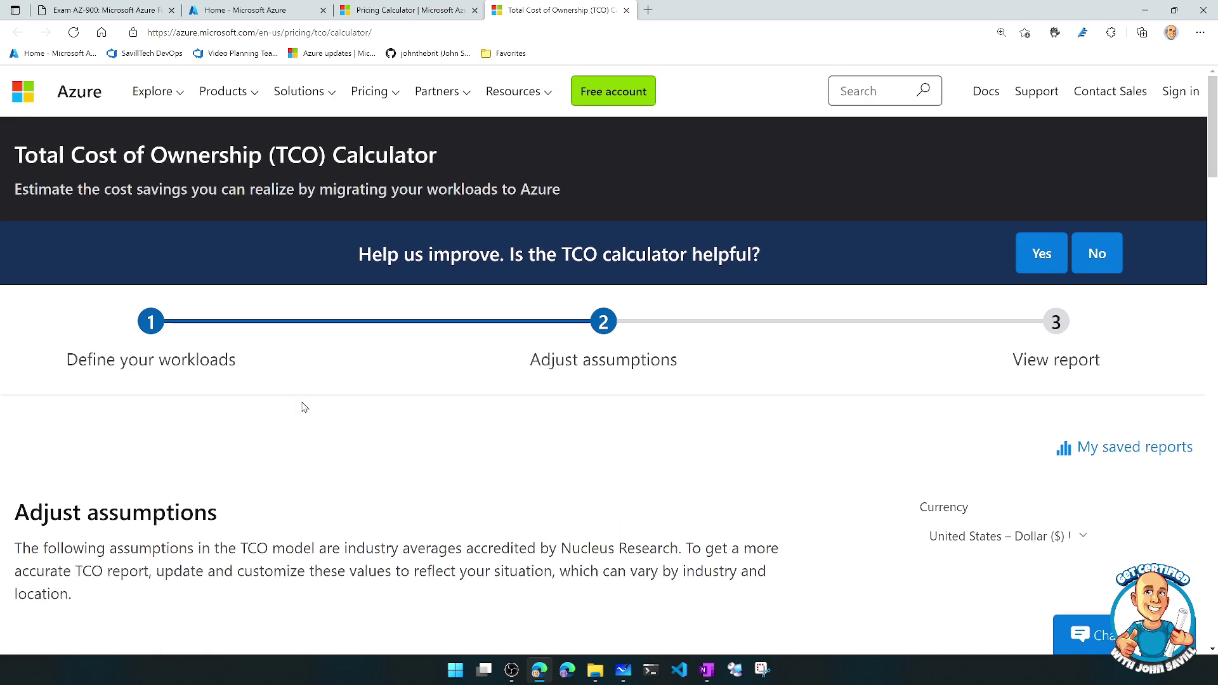
scroll(326, 392, down, 6)
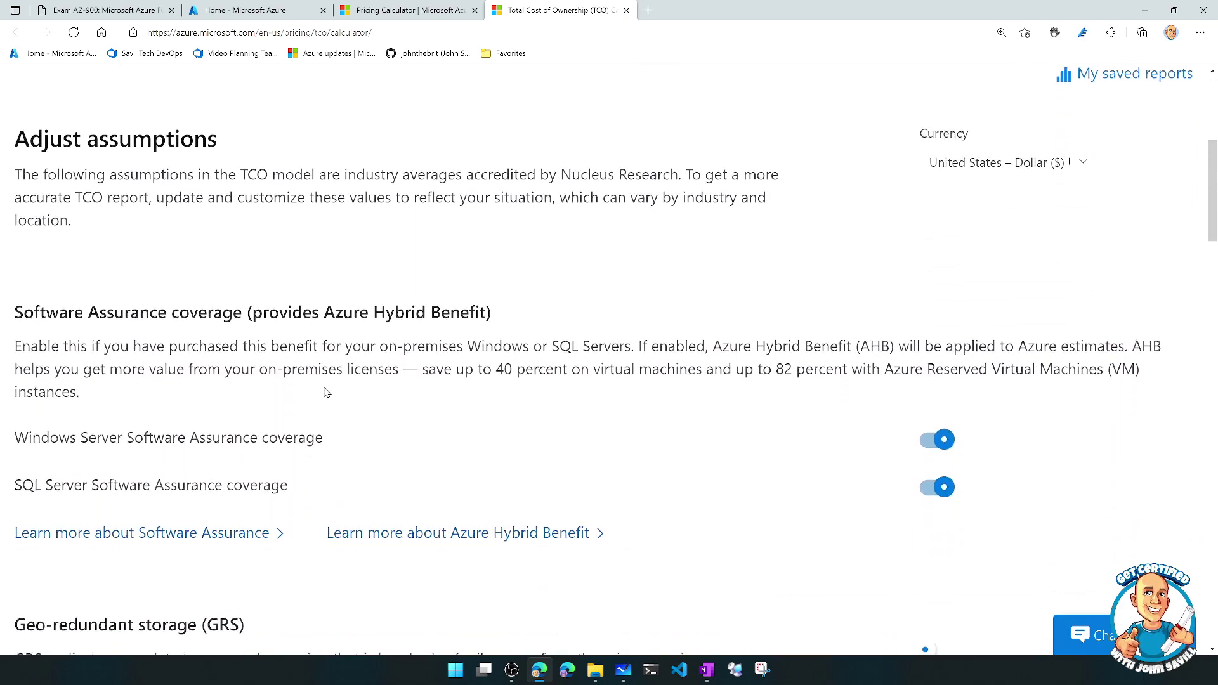
scroll(325, 393, down, 1)
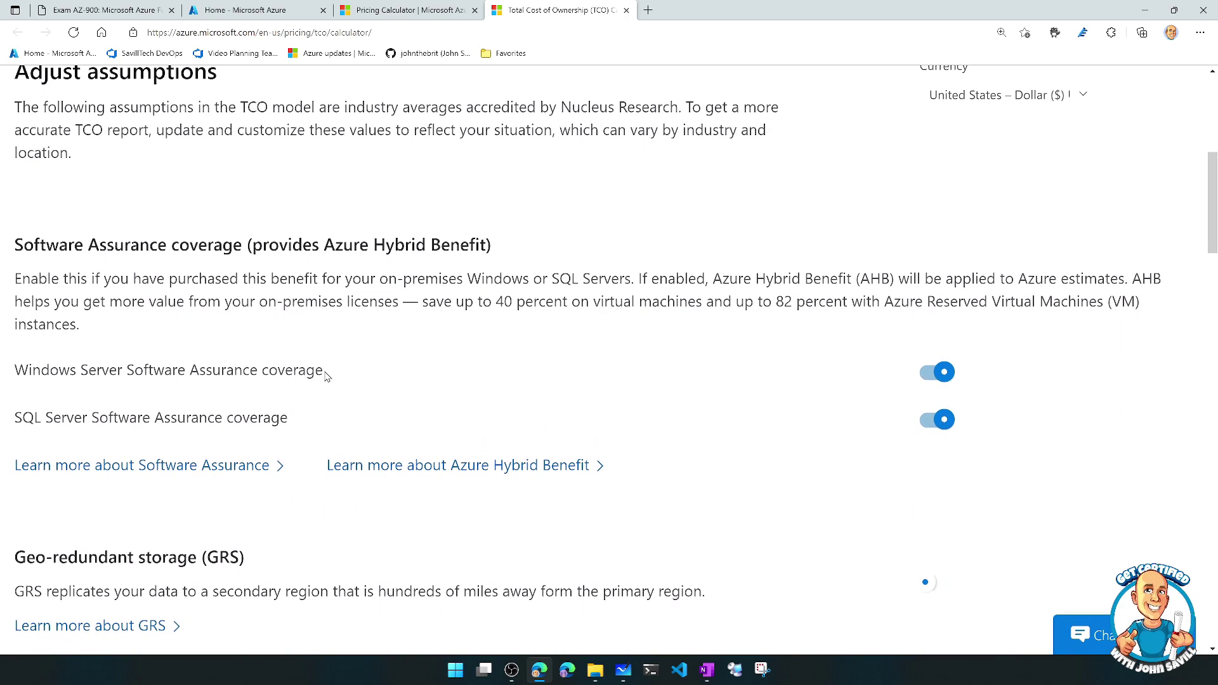
scroll(325, 377, down, 4)
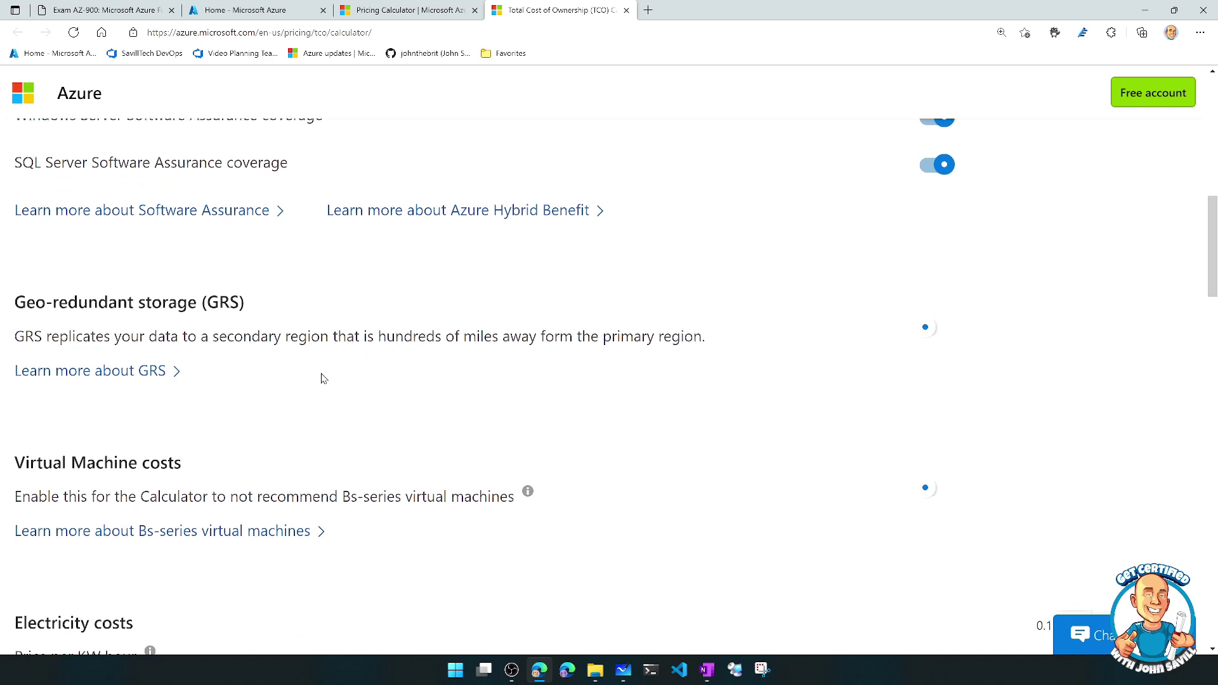
scroll(321, 378, down, 2)
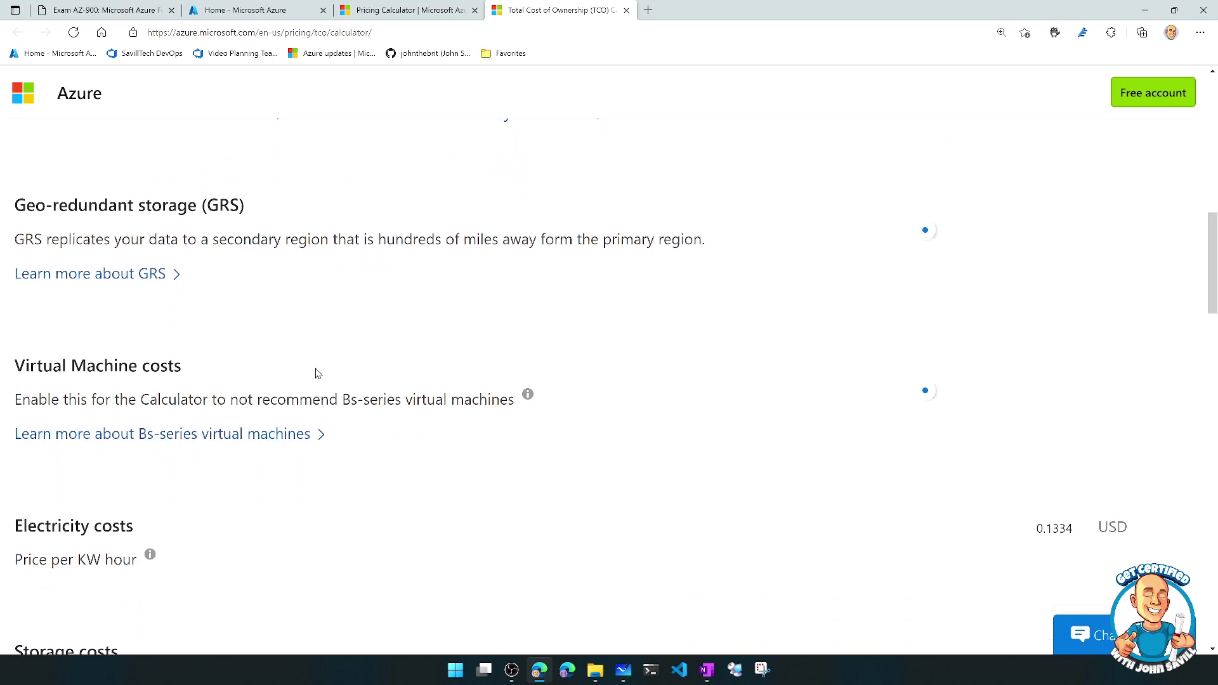
scroll(319, 373, down, 2)
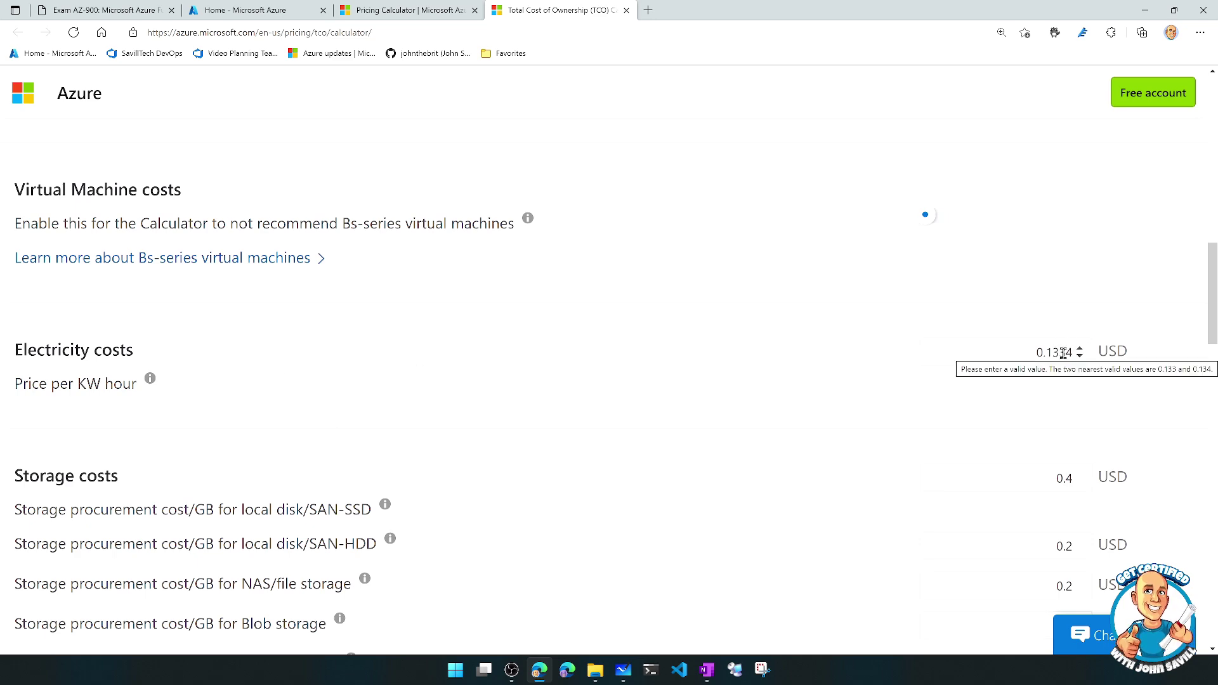
scroll(1062, 348, down, 4)
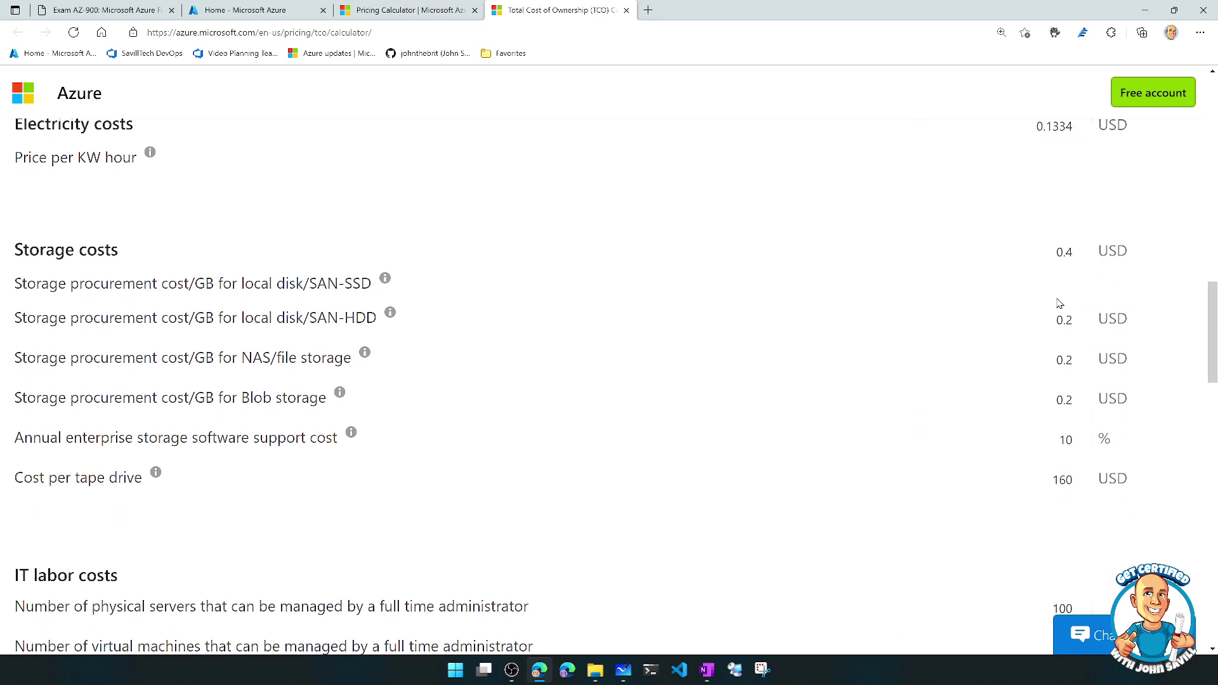
scroll(1049, 259, down, 3)
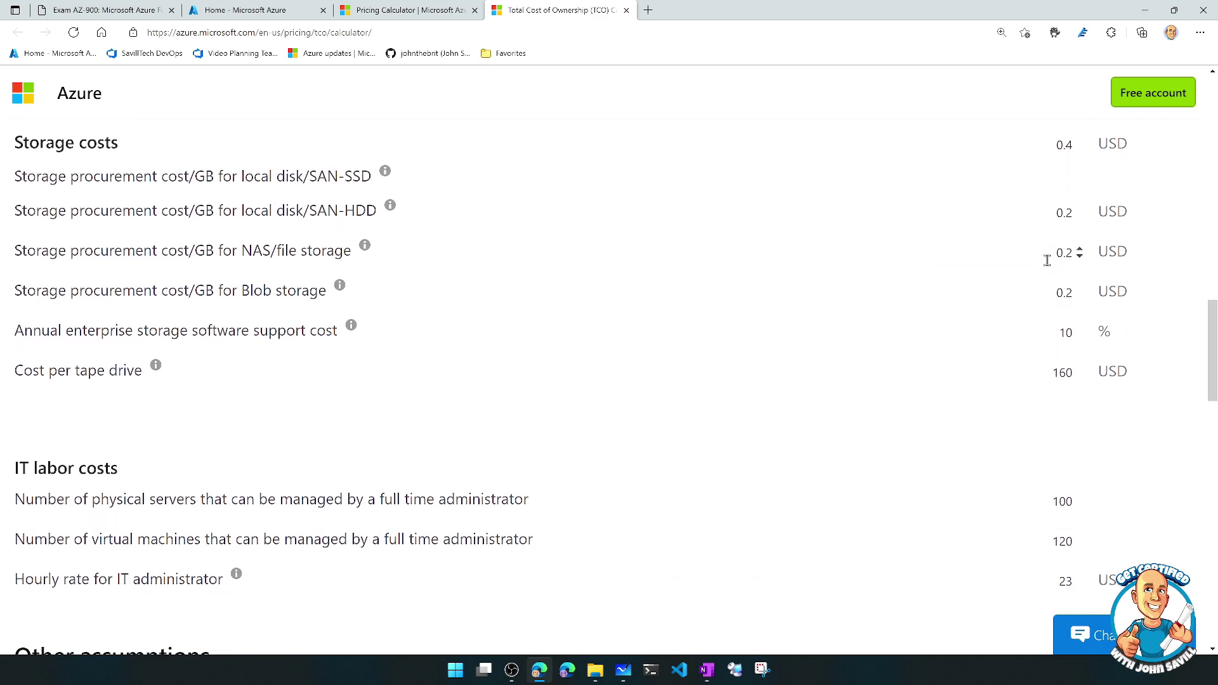
scroll(1051, 271, down, 9)
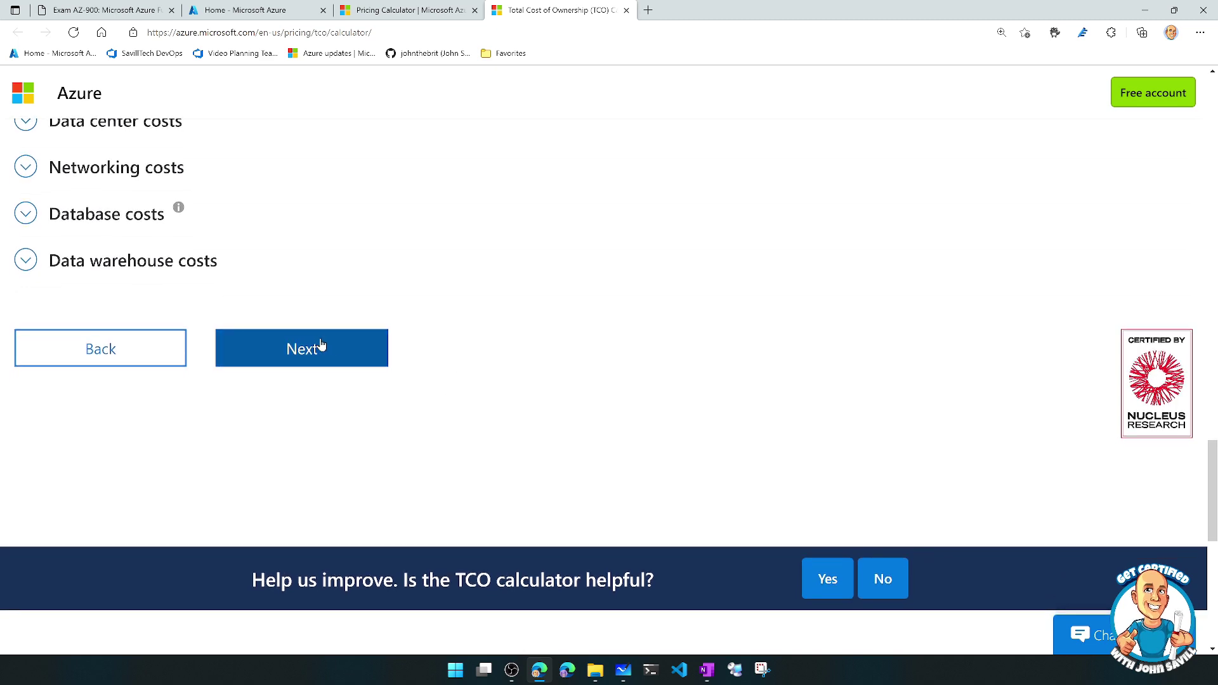
click(302, 353)
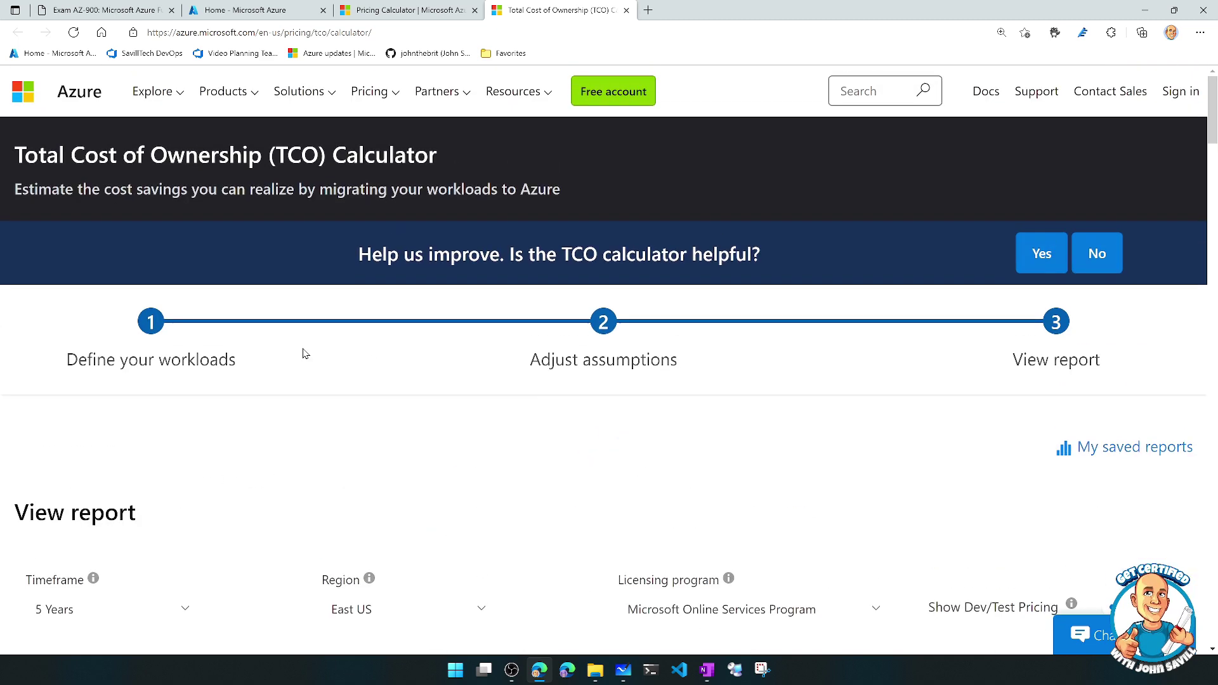
scroll(432, 360, down, 8)
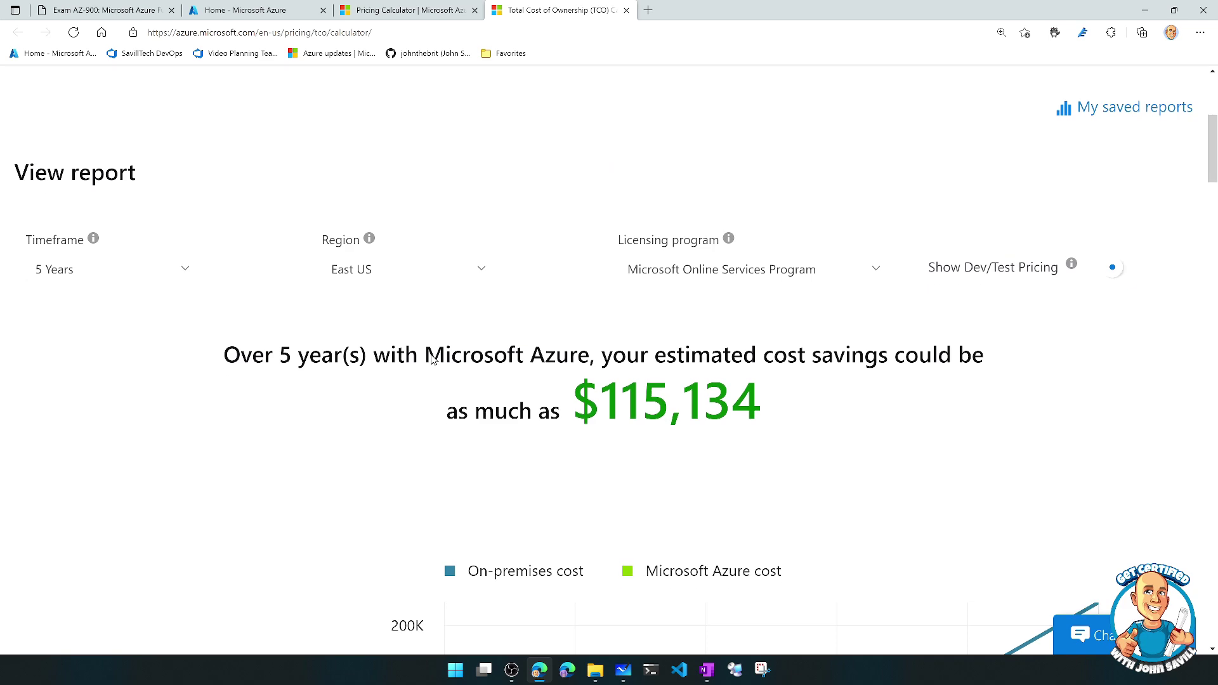
scroll(434, 362, down, 3)
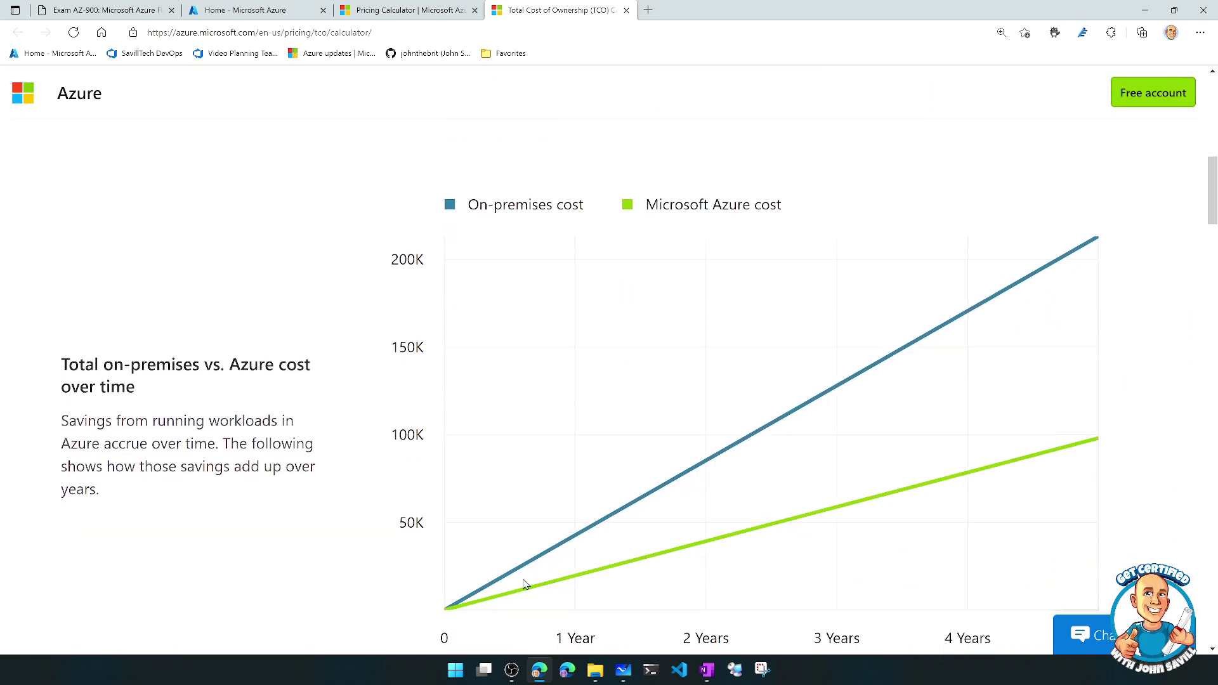
scroll(787, 456, up, 4)
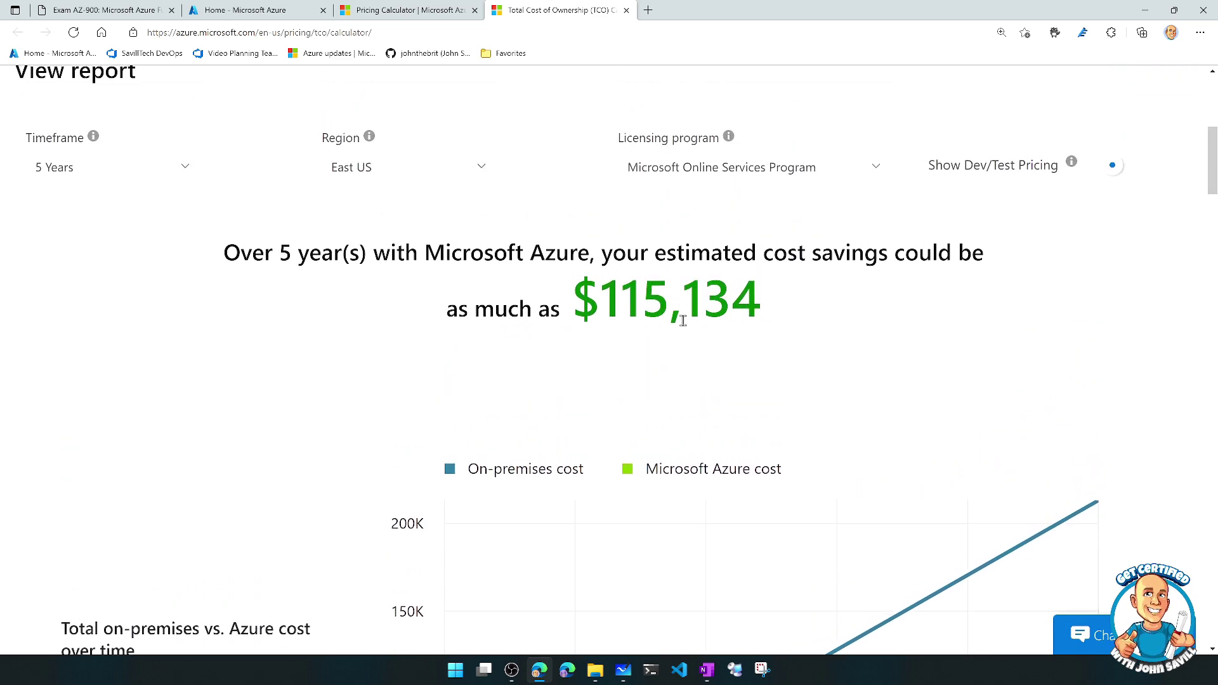
click(187, 167)
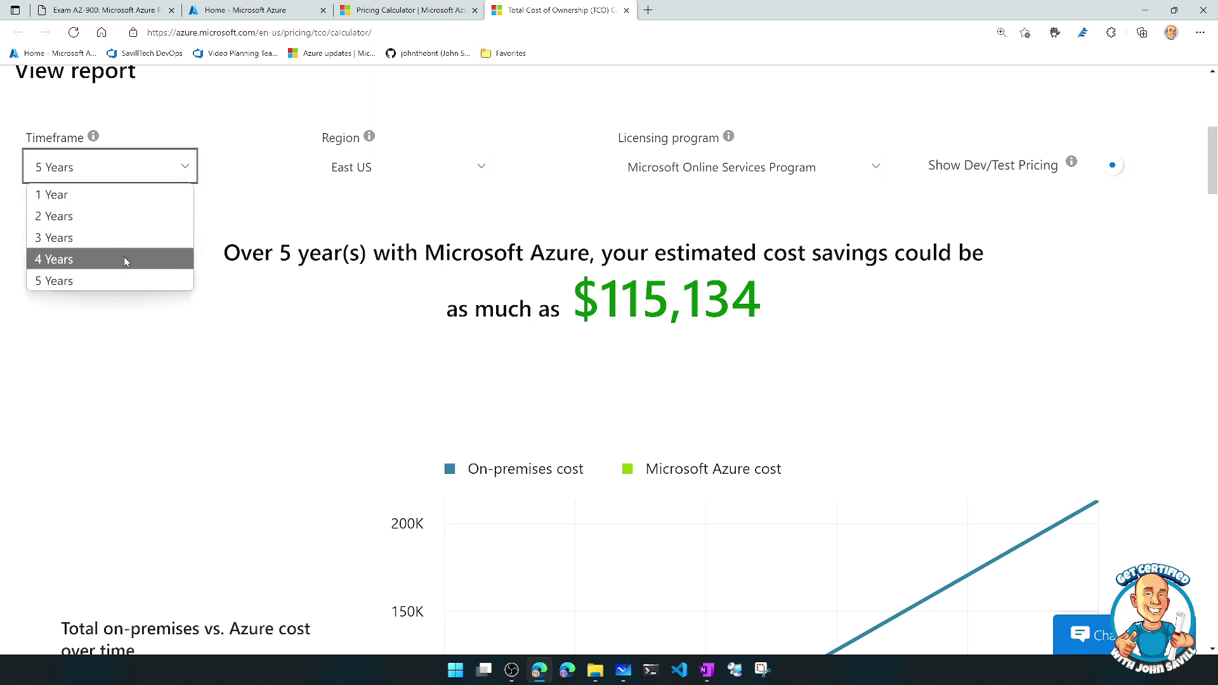
click(242, 173)
click(432, 170)
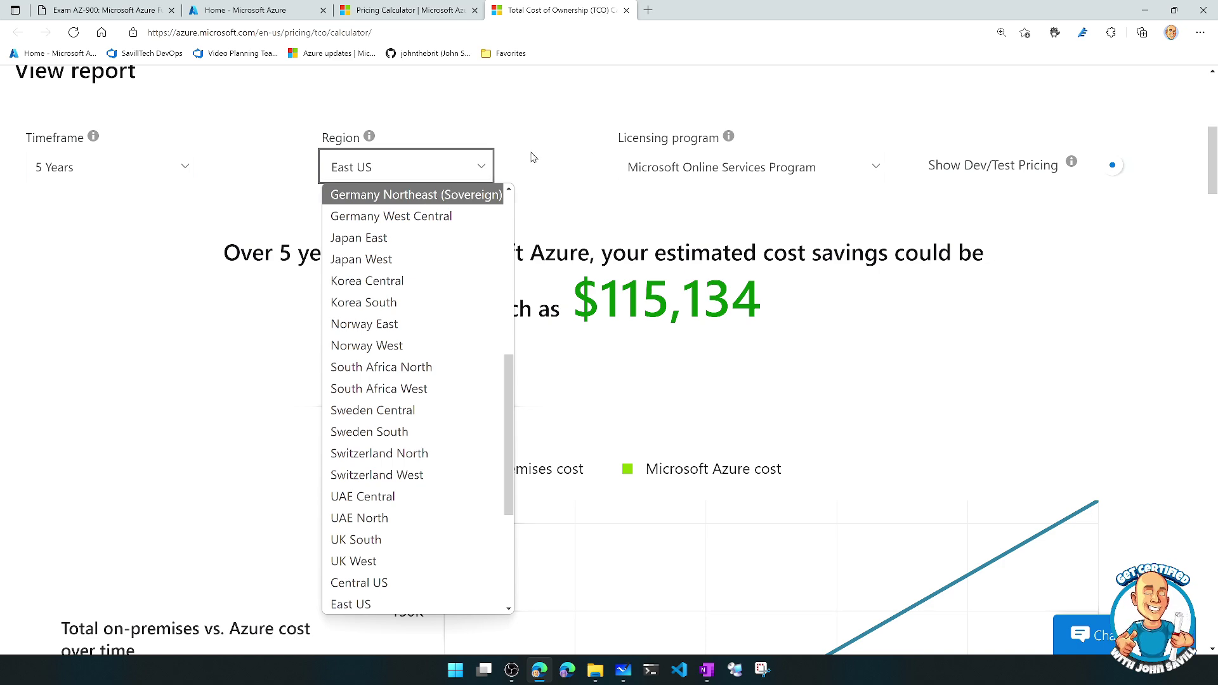
click(549, 141)
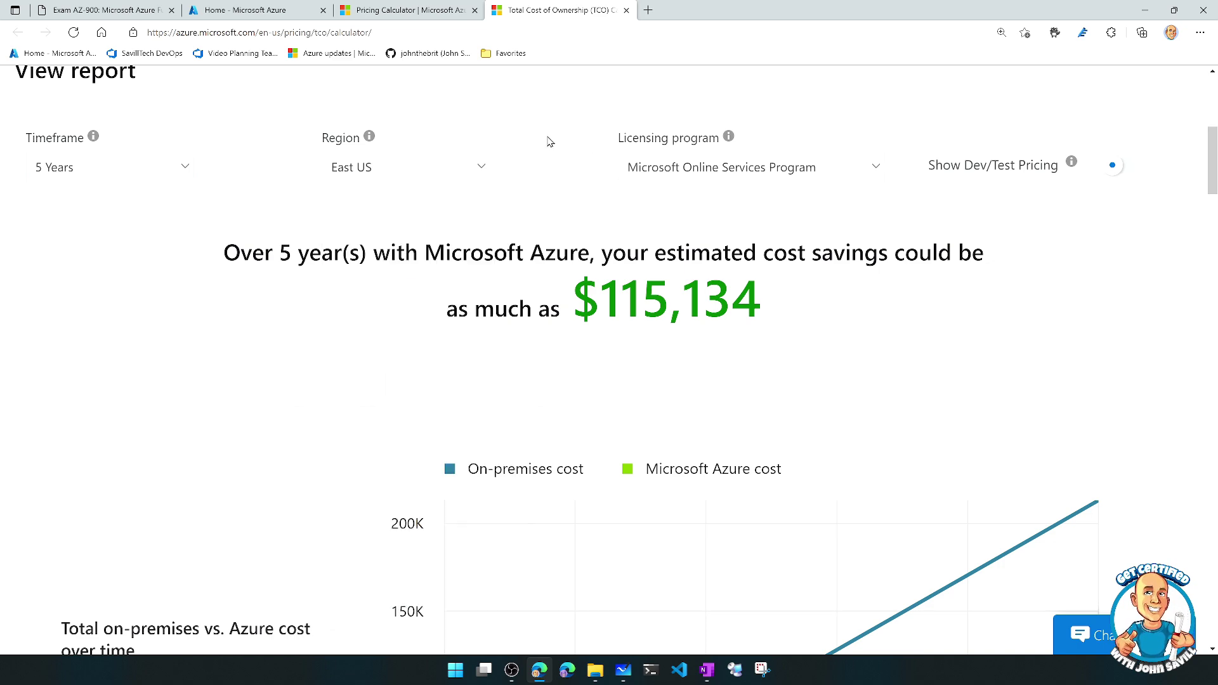